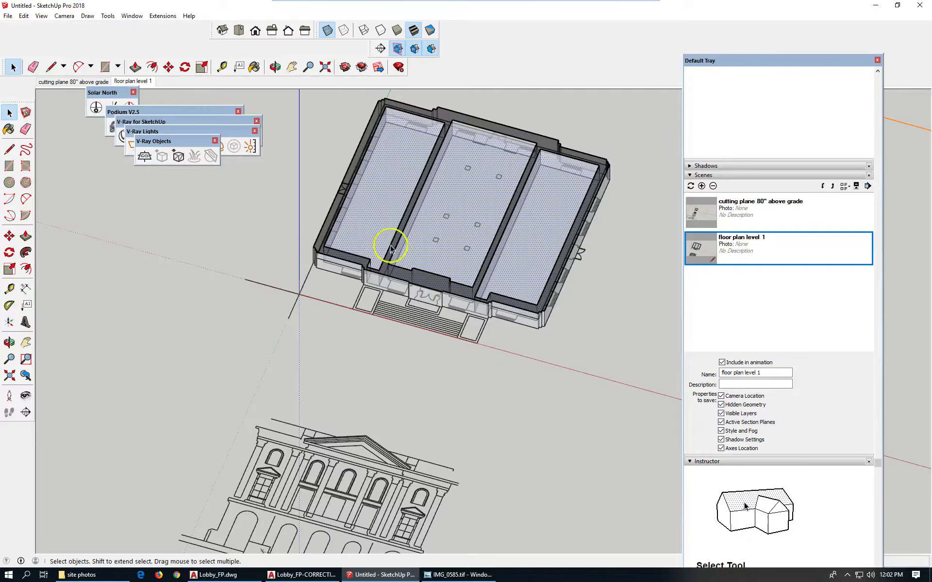
# Set component editing to hide the rest of the model.
pyautogui.scroll(-2, 386, 223)
pyautogui.scroll(4, 391, 267)
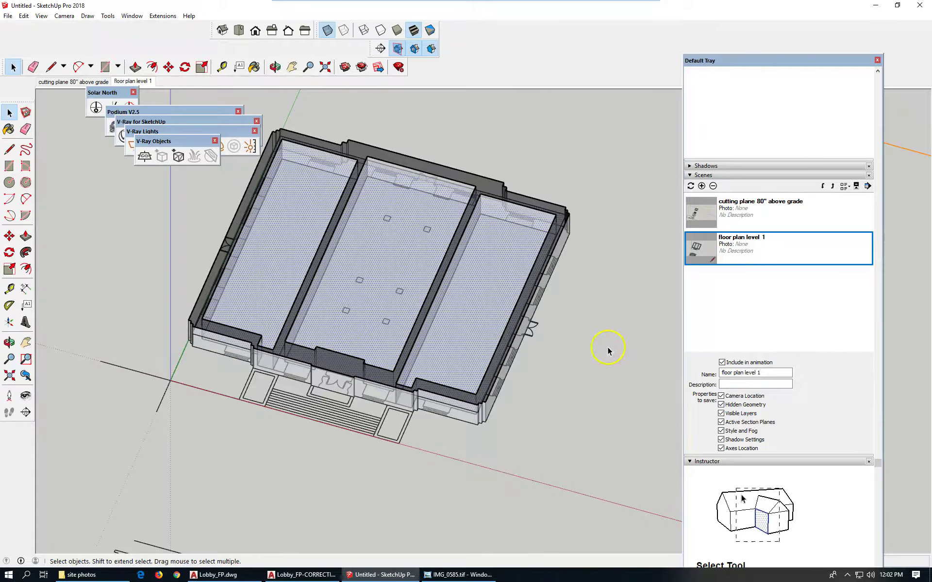
pyautogui.hotkey('ctrl', 'a')
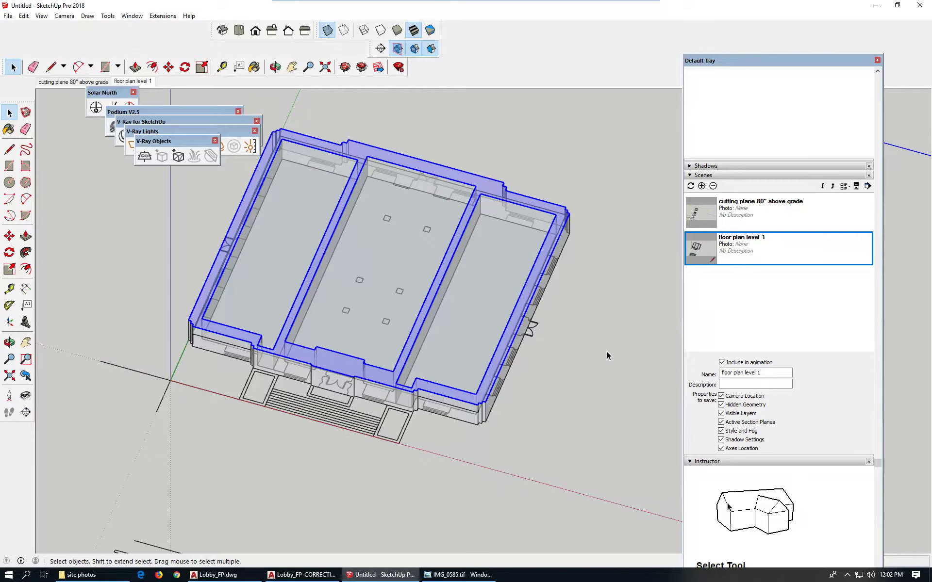
pyautogui.scroll(-1, 607, 350)
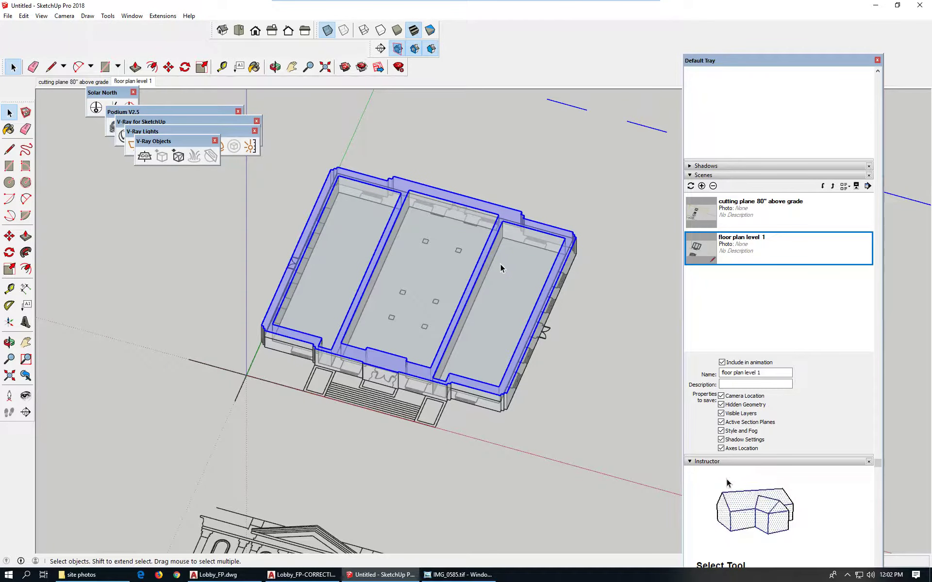
pyautogui.doubleClick(504, 290)
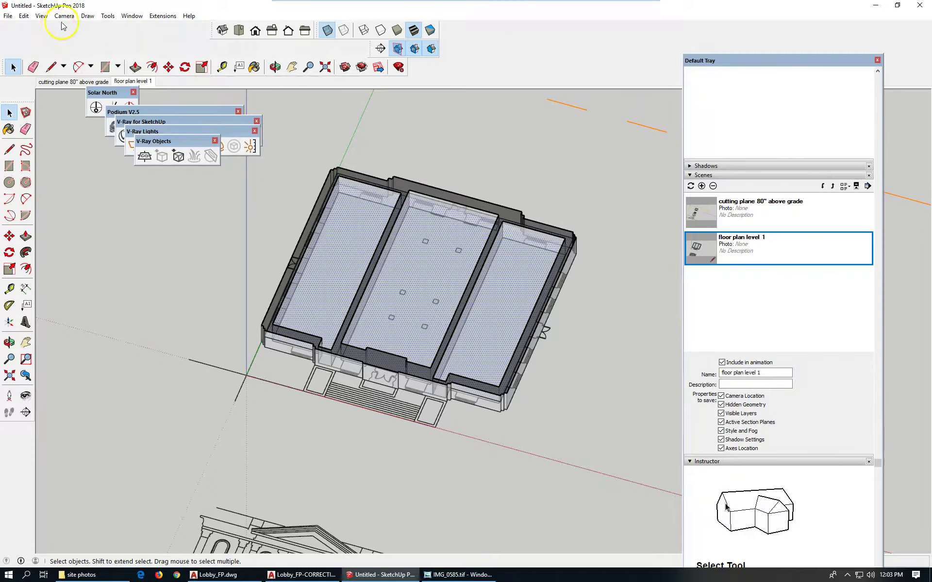
pyautogui.click(41, 17)
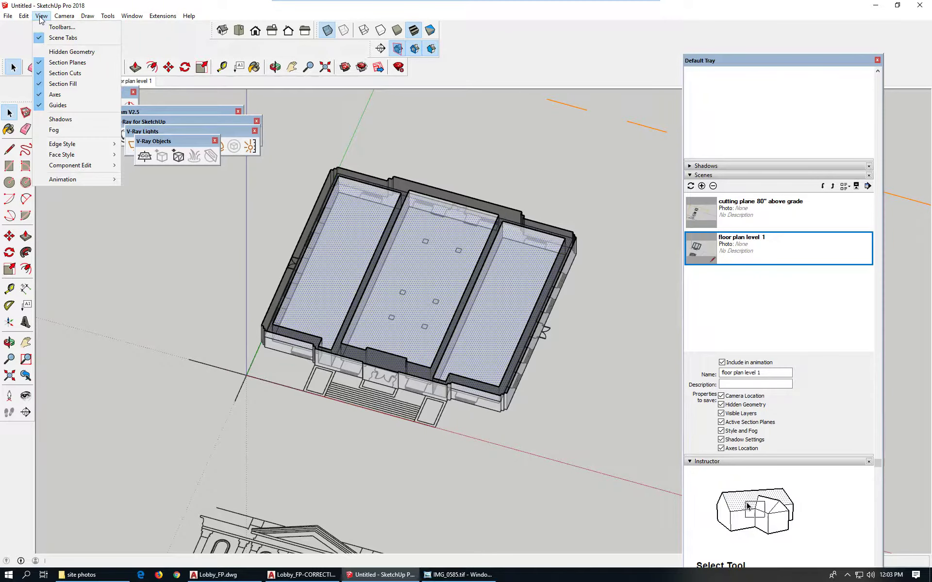
pyautogui.click(108, 168)
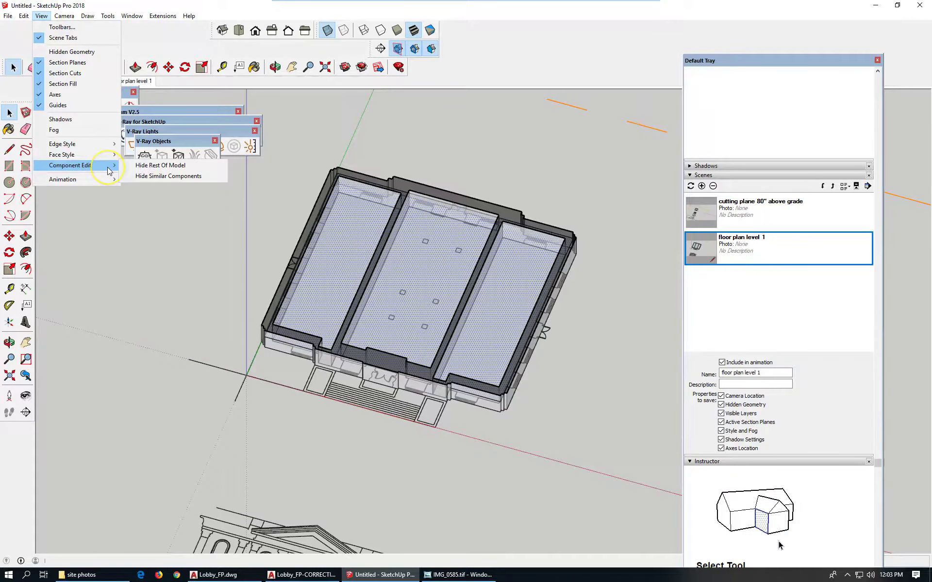
pyautogui.click(185, 166)
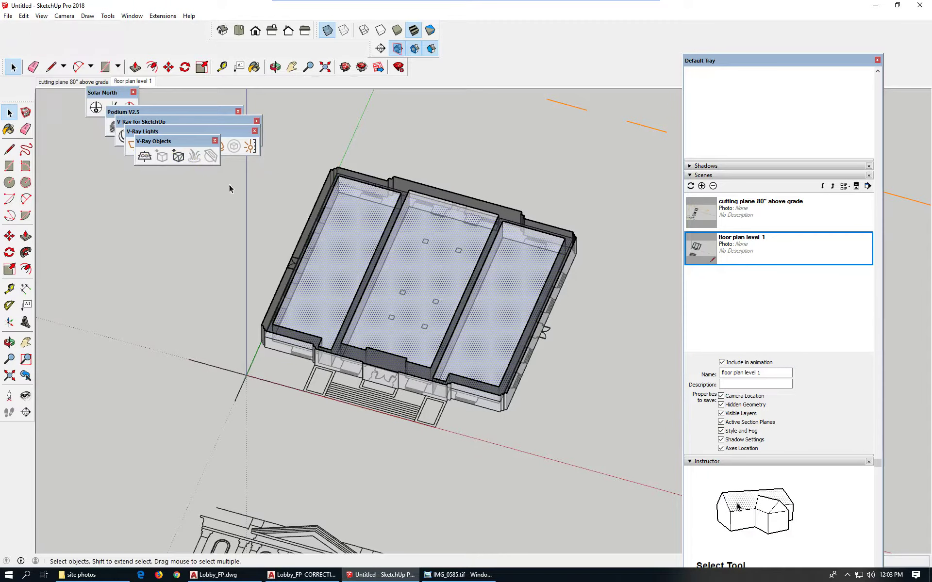
# Select the building's floor face with its boundary edges and make it a component named "floor slab 1".
pyautogui.click(518, 272)
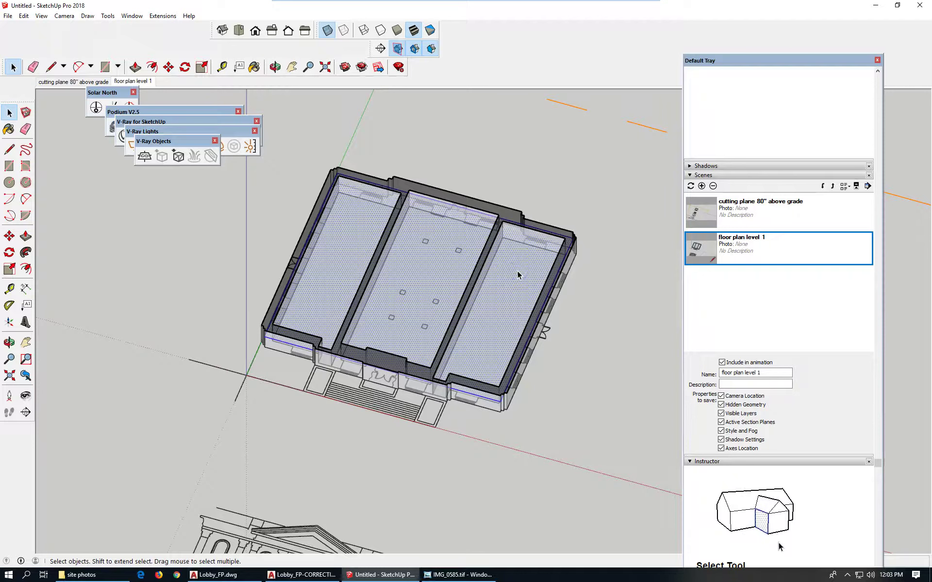
pyautogui.click(489, 401)
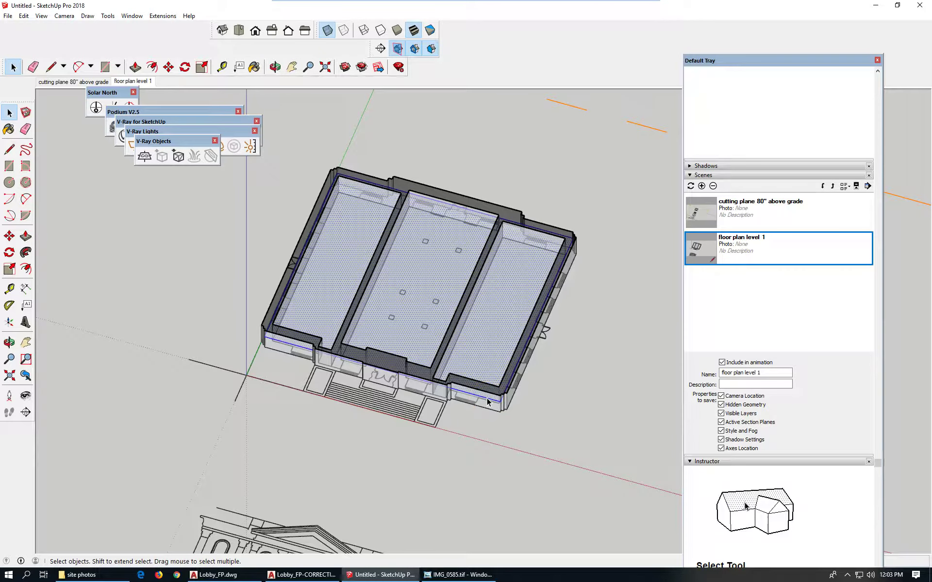
pyautogui.click(491, 363)
pyautogui.click(504, 314)
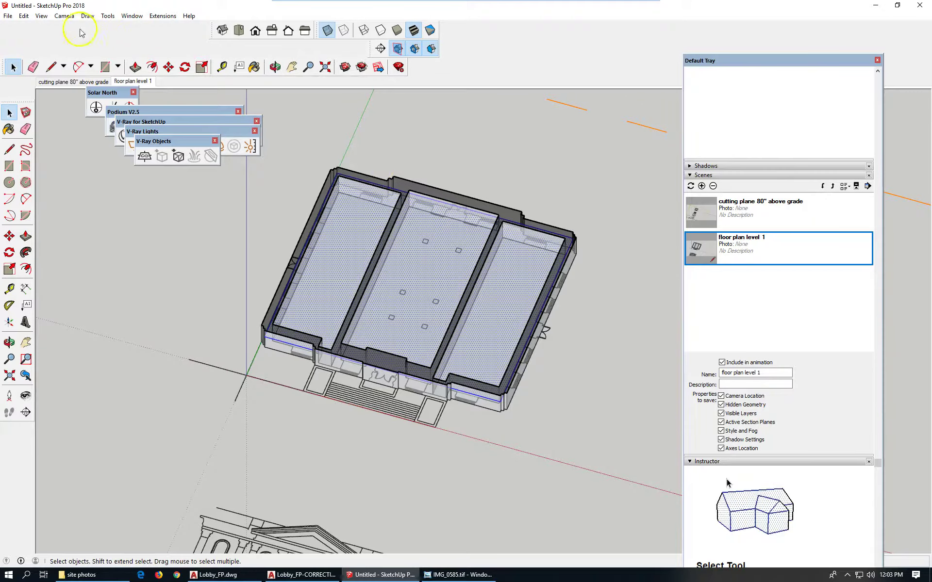
pyautogui.click(25, 16)
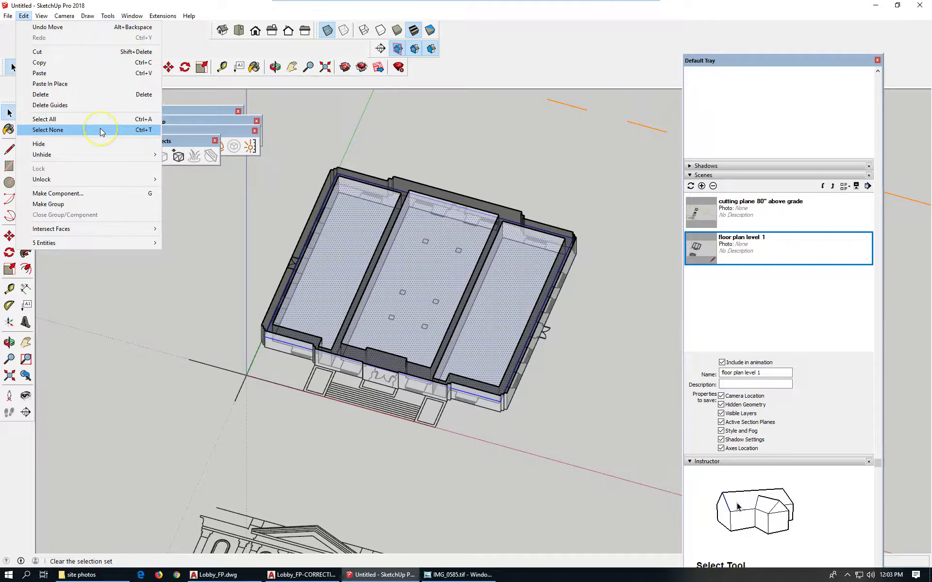
pyautogui.click(93, 194)
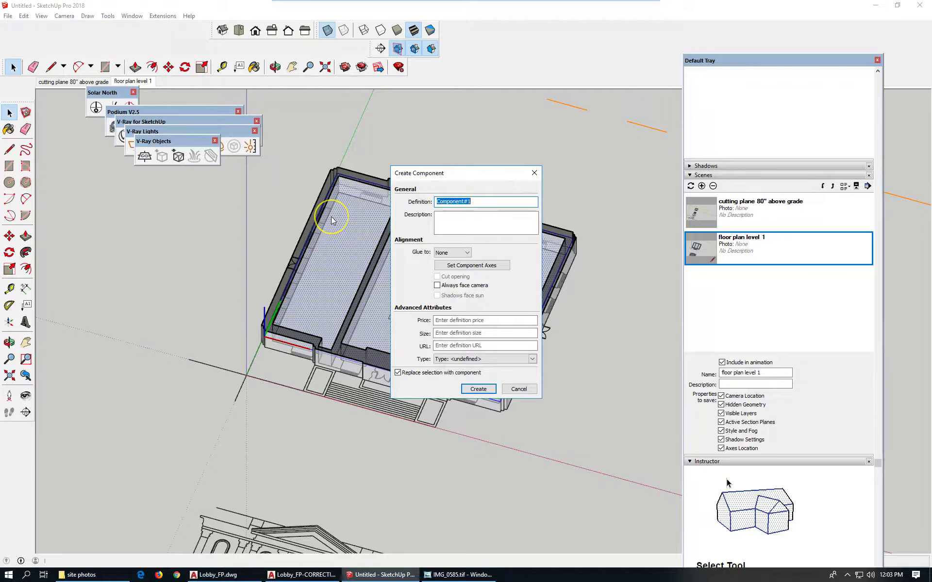
pyautogui.write('flo')
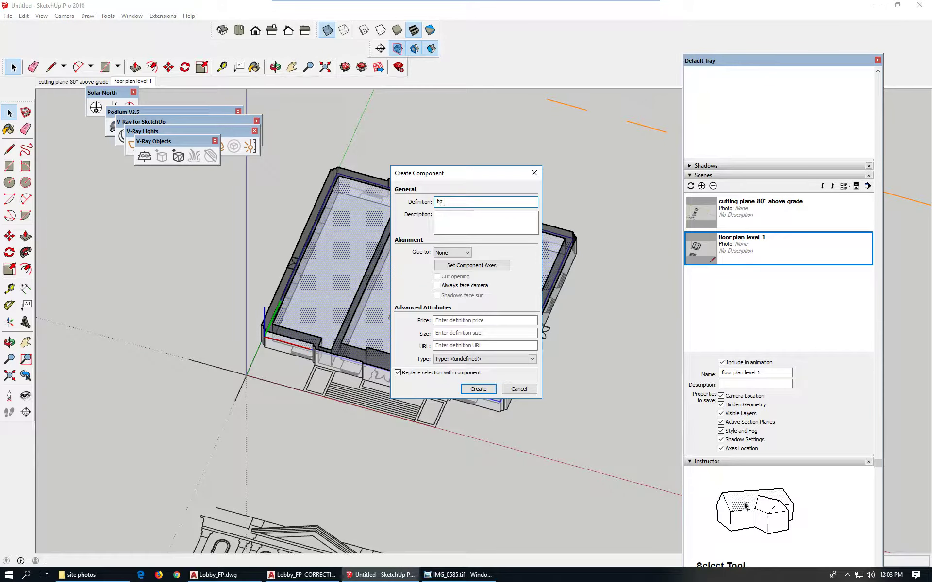
pyautogui.write('or slab 1')
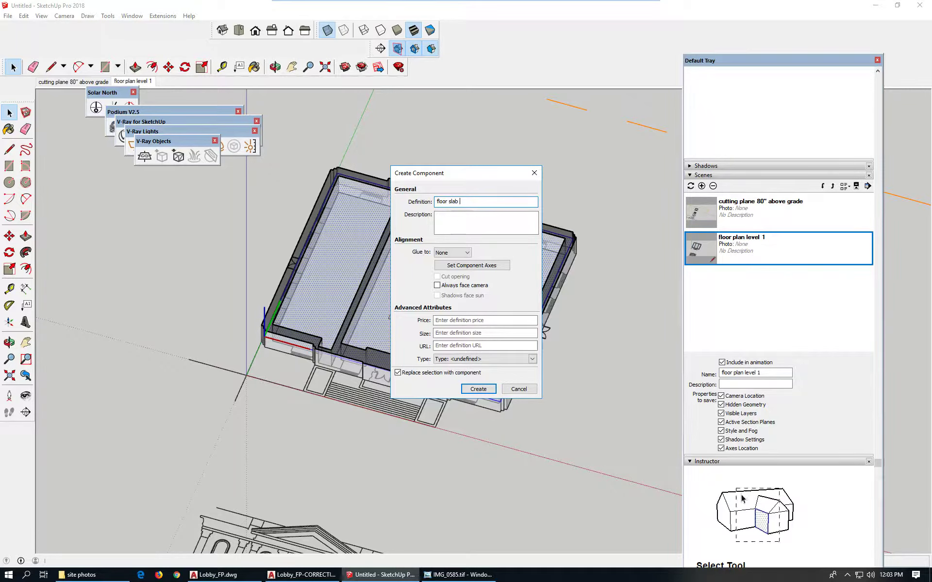
pyautogui.click(478, 389)
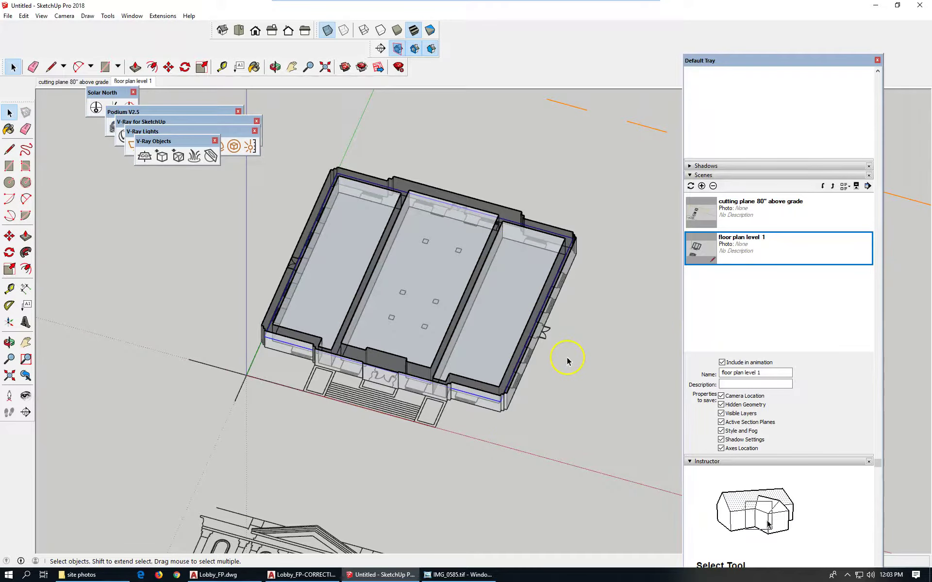
# Edit the floor slab component, extruding its face downward into a thin slab with Push/Pull, and close the component.
pyautogui.doubleClick(501, 295)
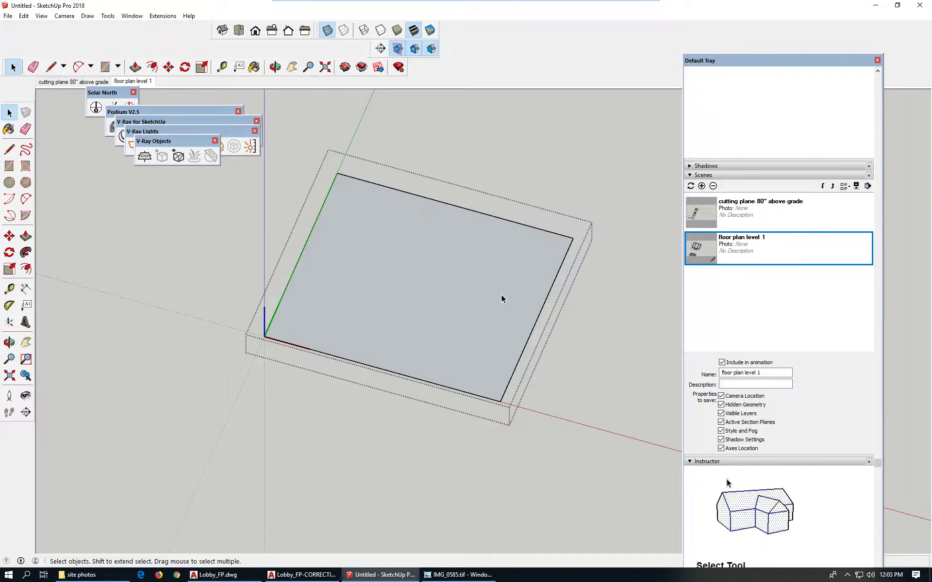
pyautogui.moveTo(510, 340); pyautogui.dragTo(482, 183, button='middle')
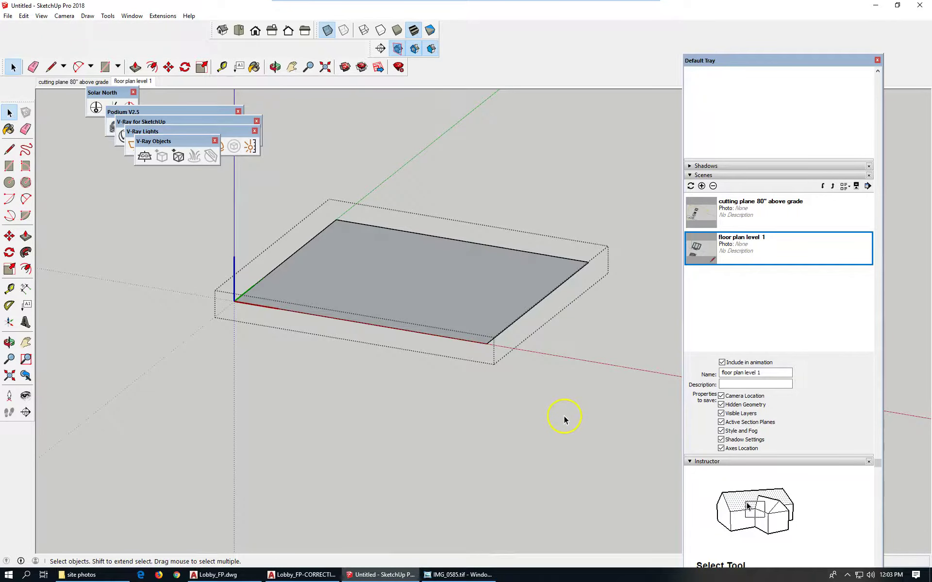
pyautogui.click(447, 283)
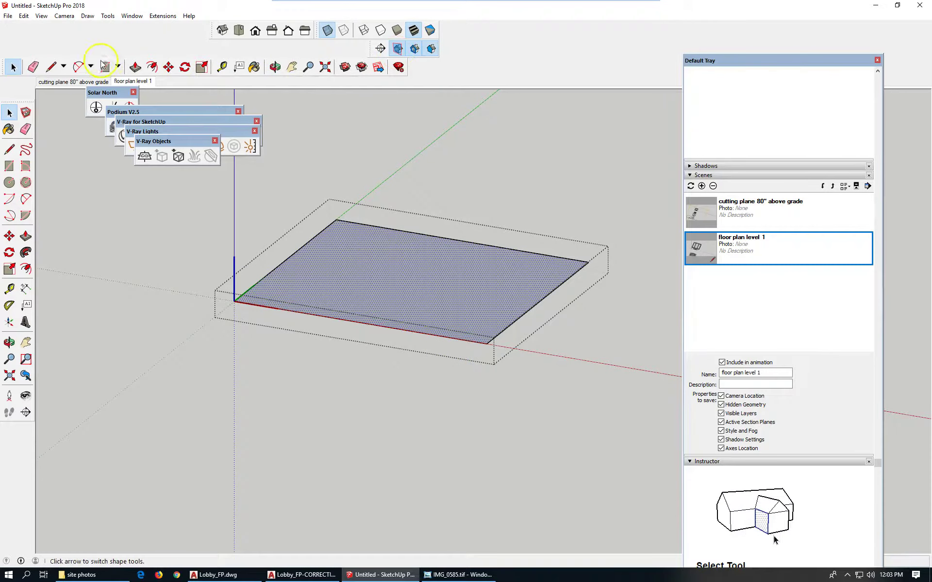
pyautogui.click(135, 66)
pyautogui.click(385, 289)
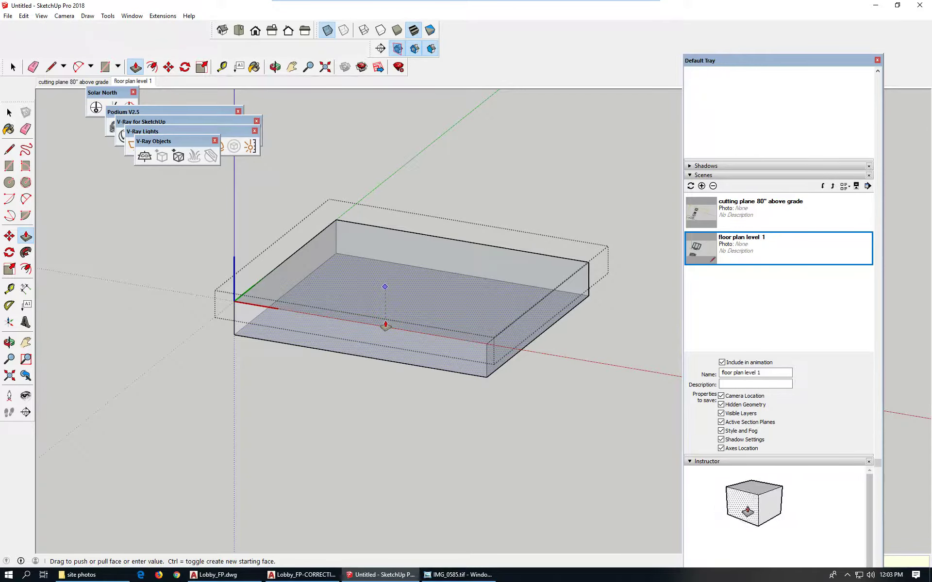
pyautogui.press('Escape')
pyautogui.click(210, 212)
pyautogui.press('space')
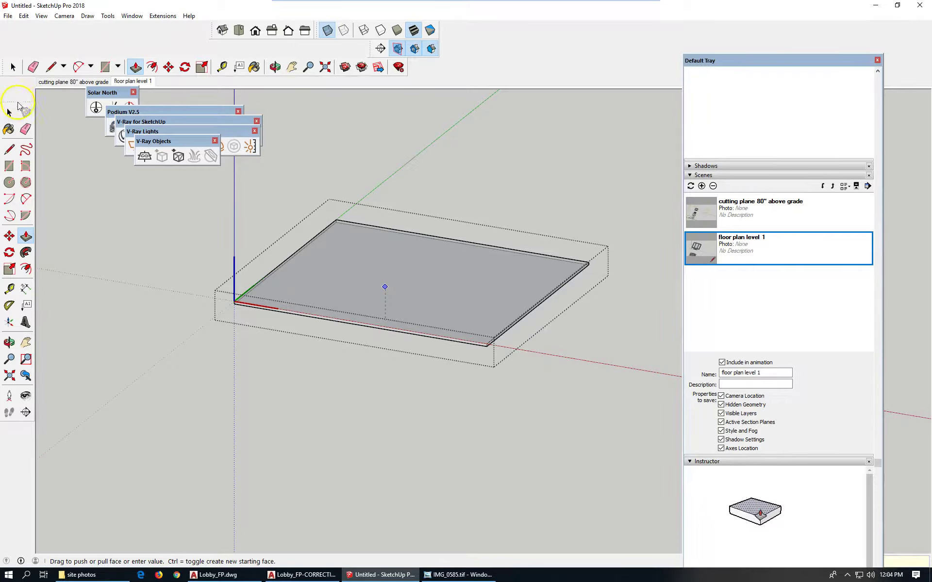
pyautogui.click(423, 395)
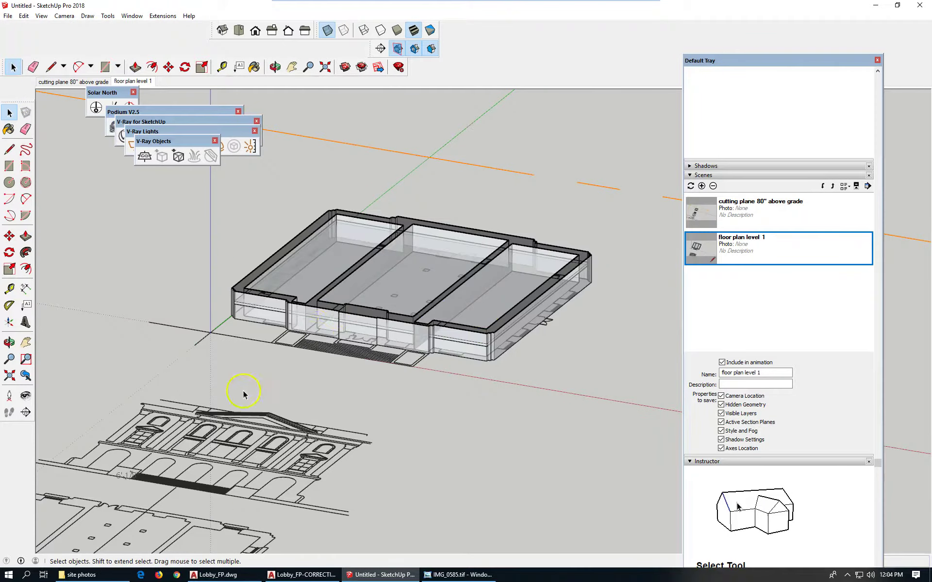
# Select the floor slab component and examine its thickness and position within the building's walls.
pyautogui.scroll(-2, 243, 393)
pyautogui.rightClick(501, 330)
pyautogui.click(400, 338)
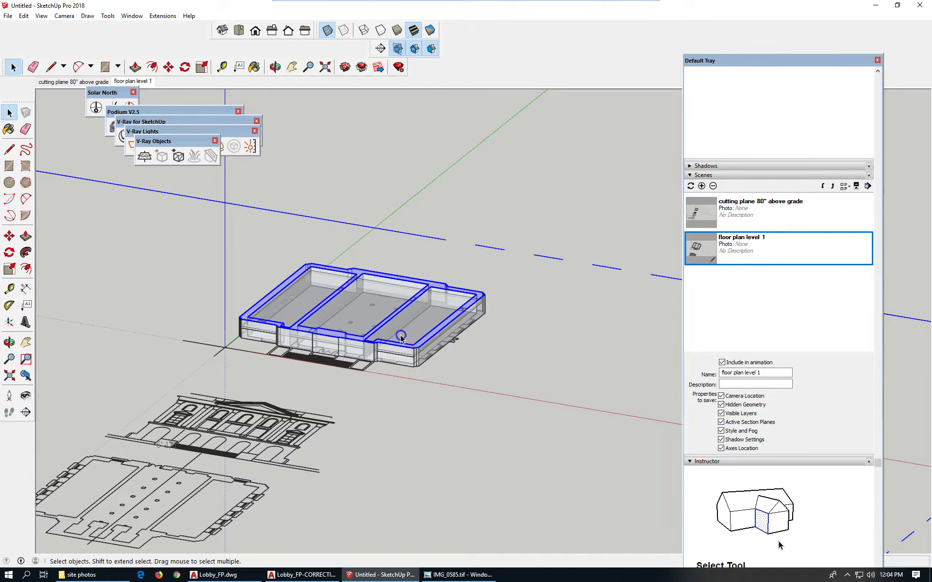
pyautogui.click(417, 360)
pyautogui.scroll(6, 396, 365)
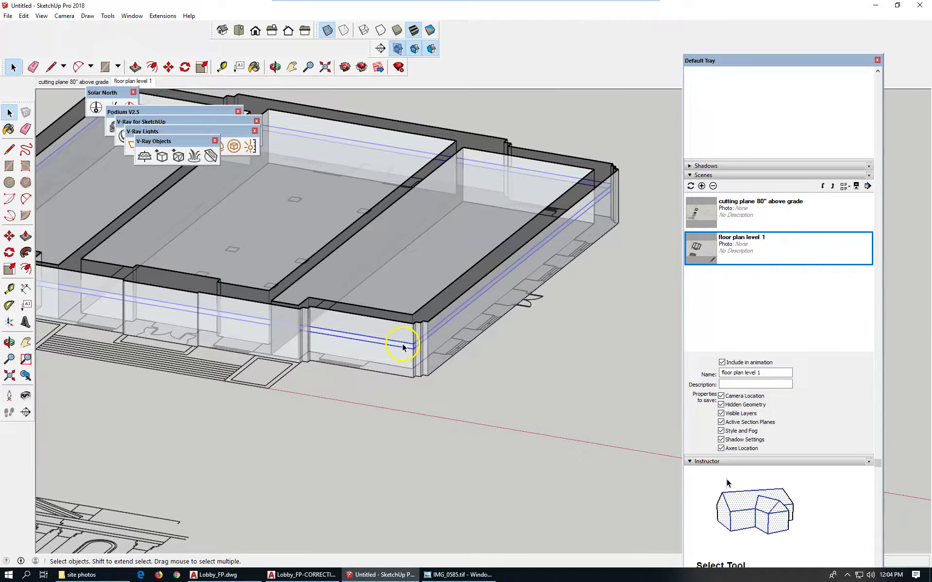
pyautogui.scroll(-4, 467, 411)
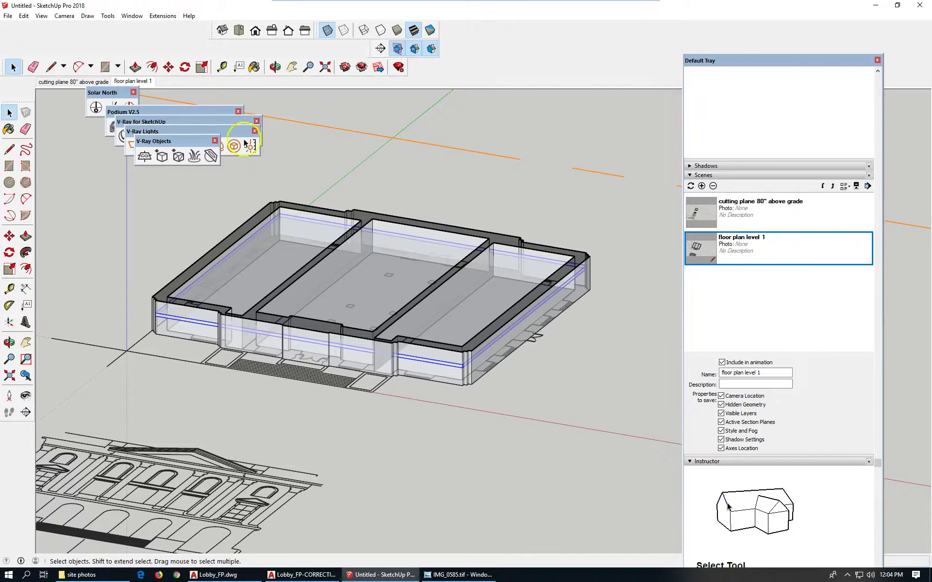
# Add a scene of the current transparent building view and name it "level 1 see thru".
pyautogui.scroll(-3, 432, 449)
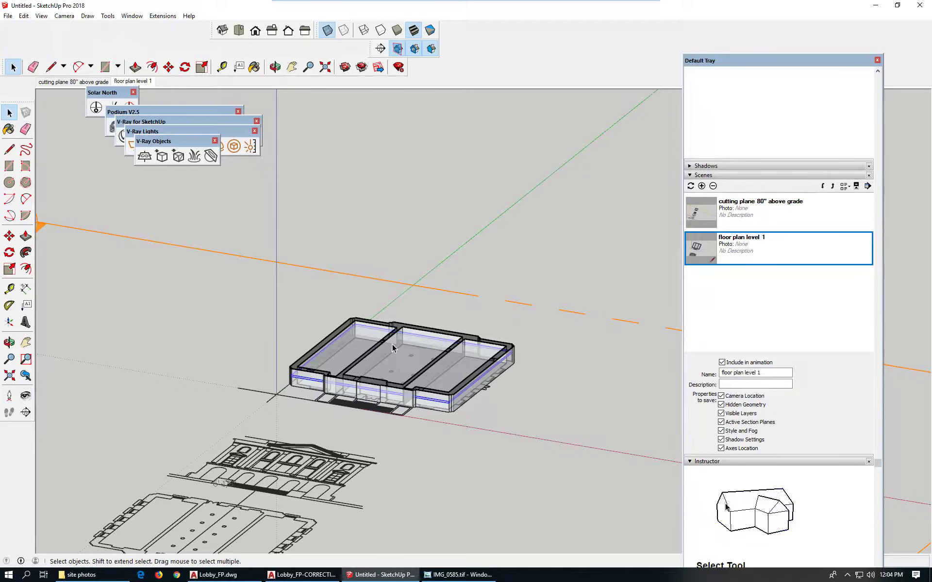
pyautogui.scroll(2, 551, 389)
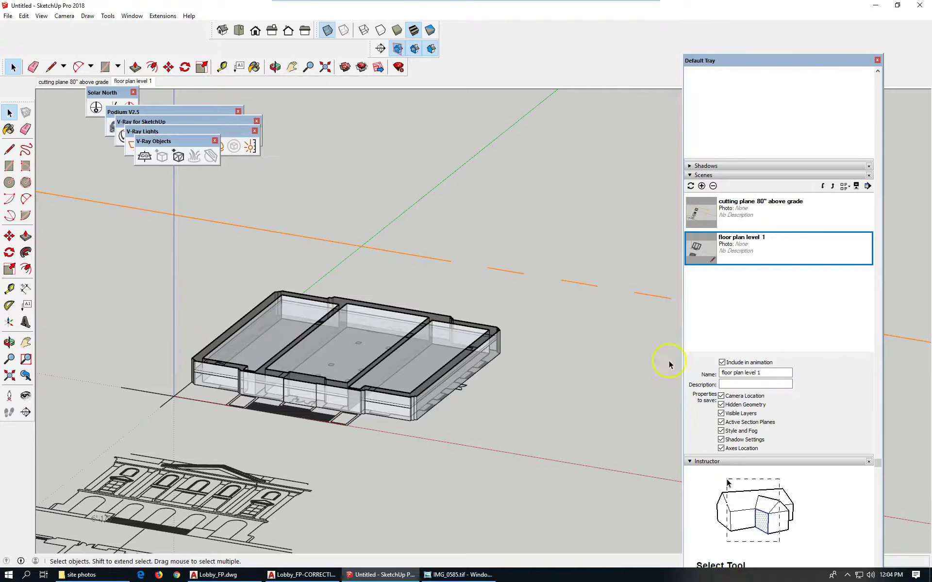
pyautogui.click(700, 187)
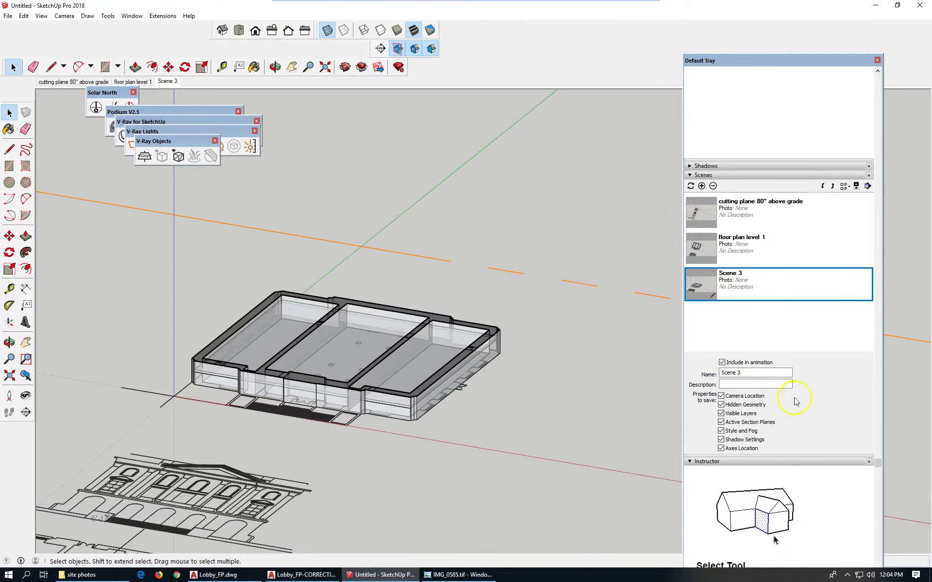
pyautogui.moveTo(763, 373); pyautogui.dragTo(597, 366)
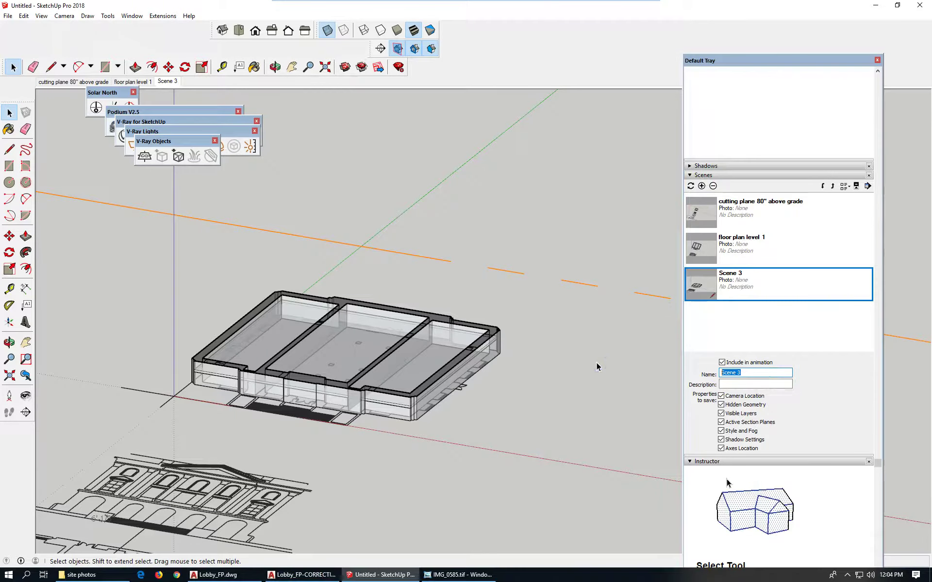
pyautogui.write('level 1')
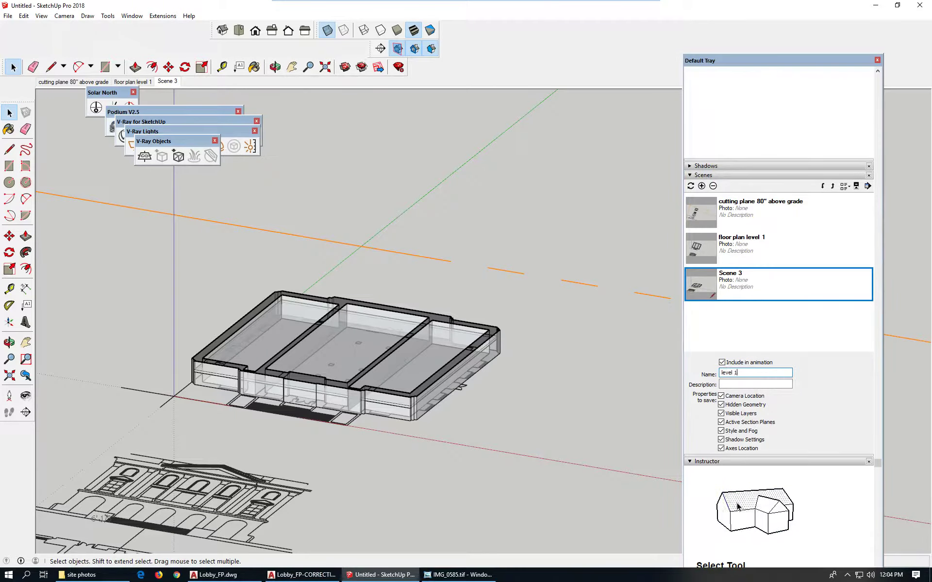
pyautogui.write(' see thru')
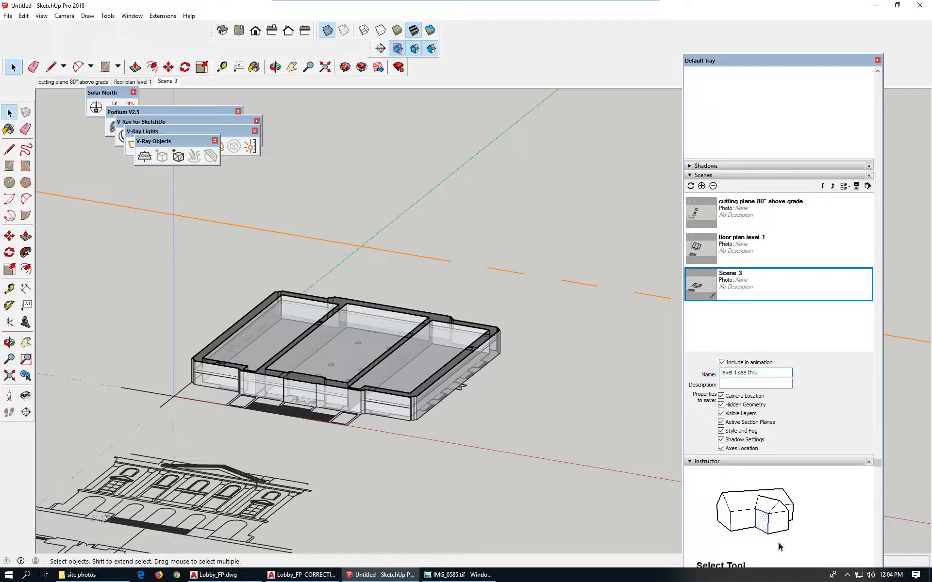
pyautogui.press('Return')
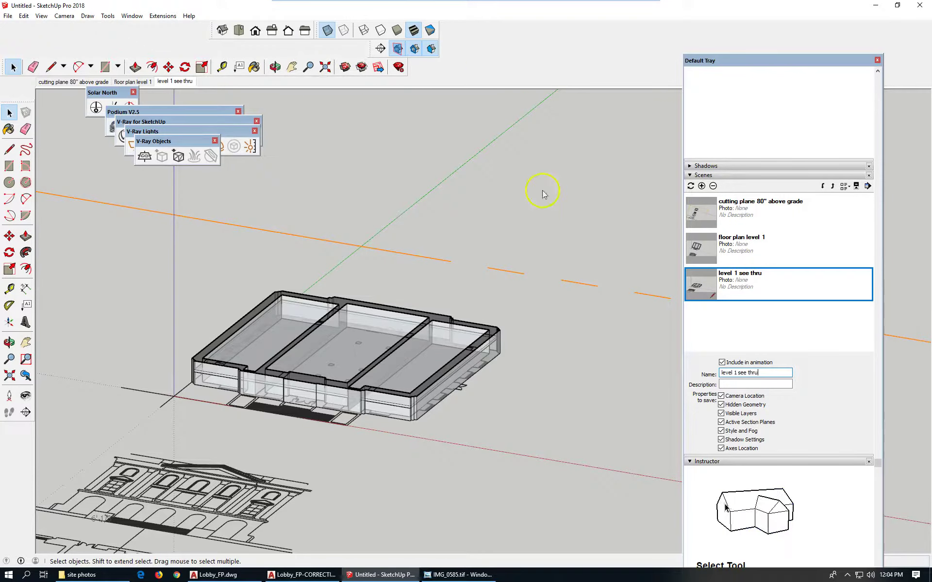
# Turn off the display of section planes while keeping the section cuts shown.
pyautogui.scroll(-5, 524, 296)
pyautogui.click(427, 446)
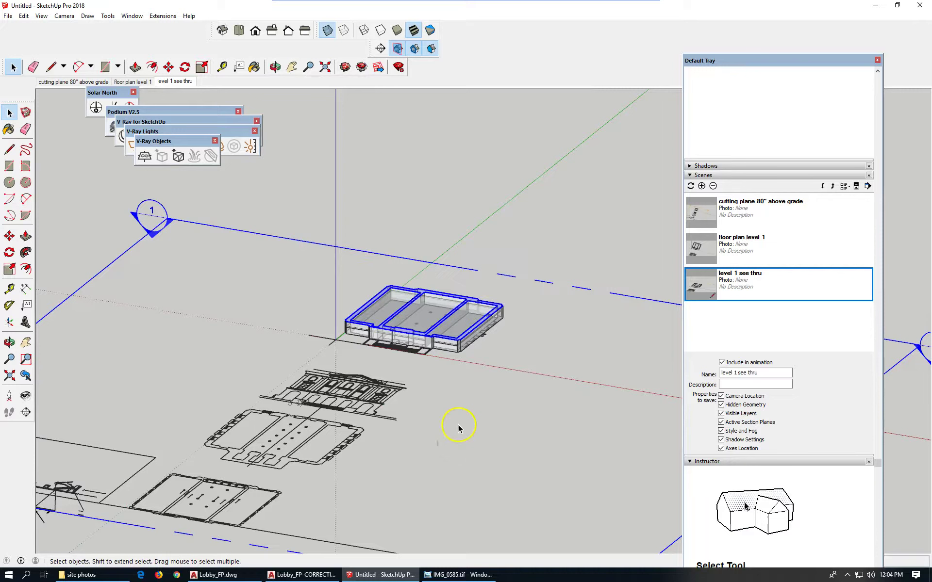
pyautogui.click(41, 16)
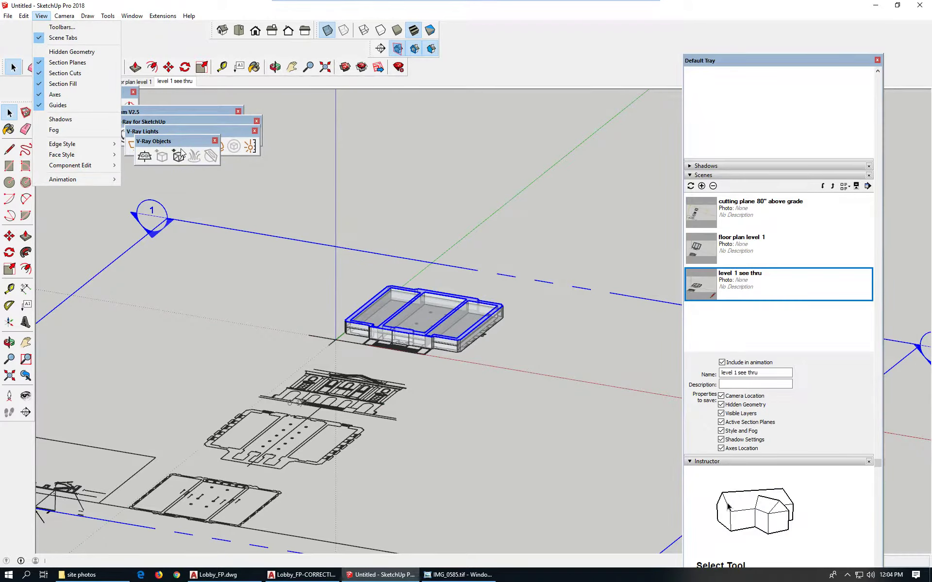
pyautogui.click(96, 64)
pyautogui.click(19, 16)
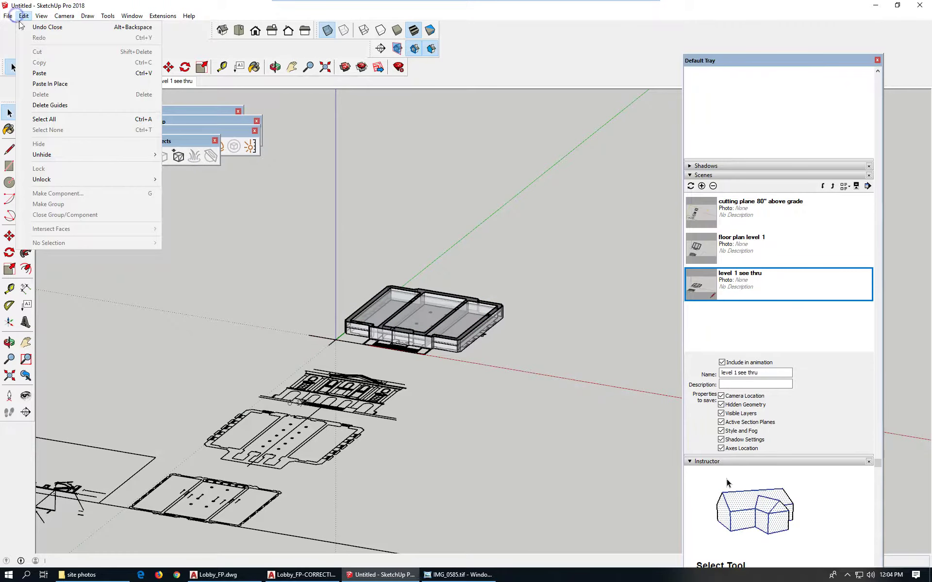
pyautogui.moveTo(42, 16)
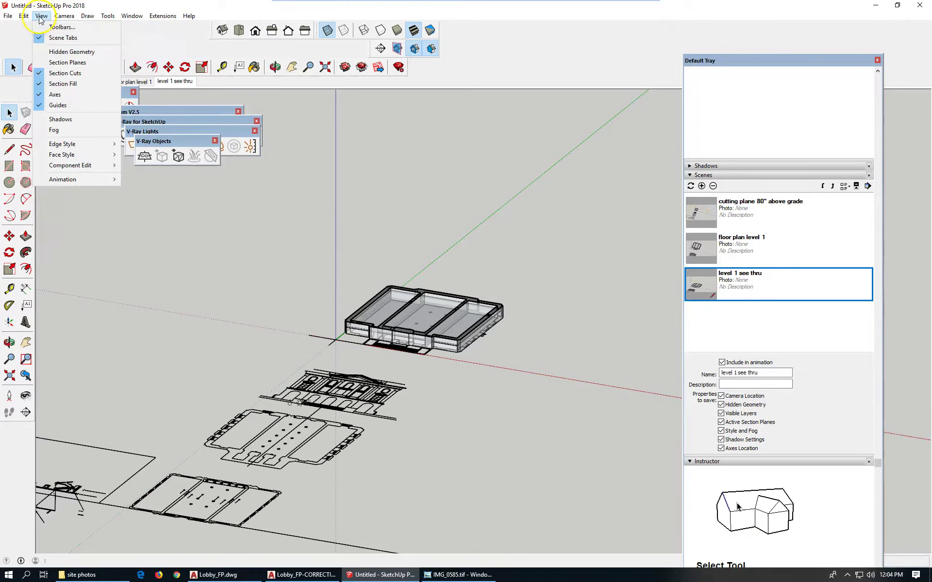
# Turn off the section cuts and the X-ray face style so the full-height building shows with opaque faces.
pyautogui.click(93, 76)
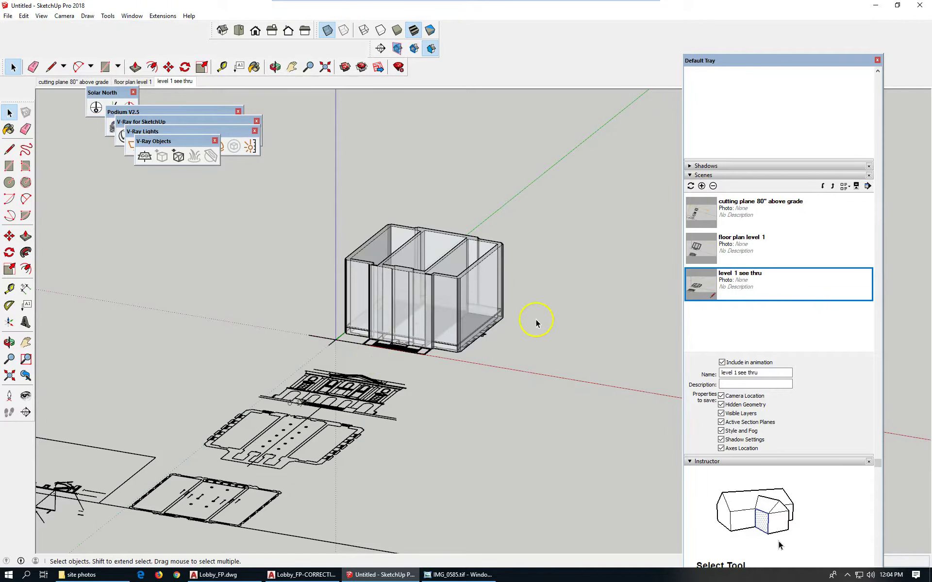
pyautogui.scroll(2, 536, 322)
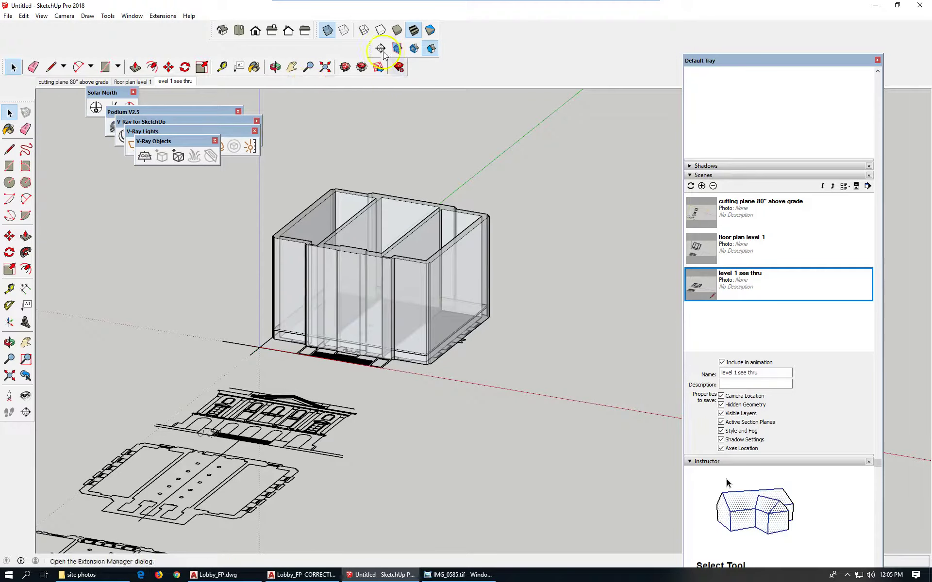
pyautogui.click(327, 30)
pyautogui.scroll(4, 403, 348)
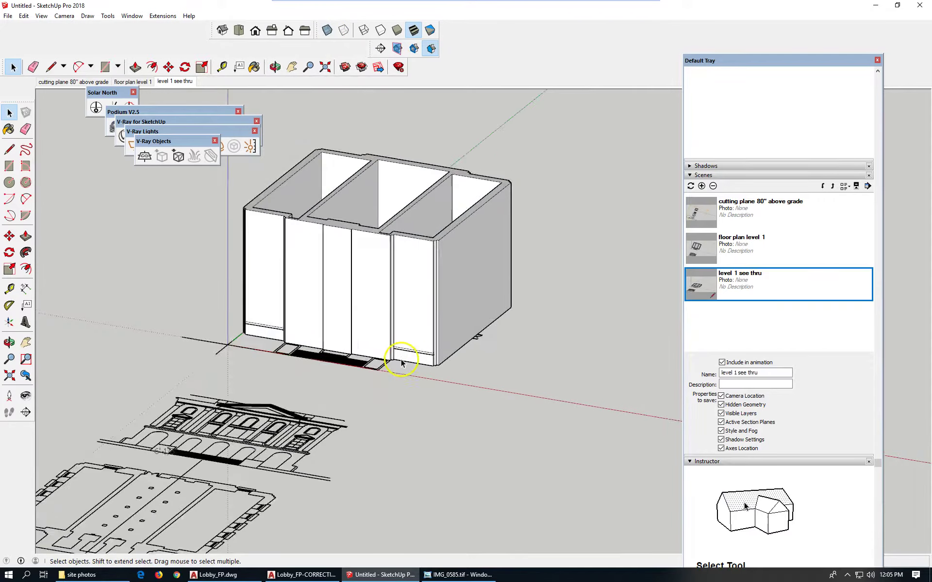
# Select the floor slab component and examine its position on the facade against the floor lines of the front elevation drawing.
pyautogui.click(420, 342)
pyautogui.scroll(-5, 422, 347)
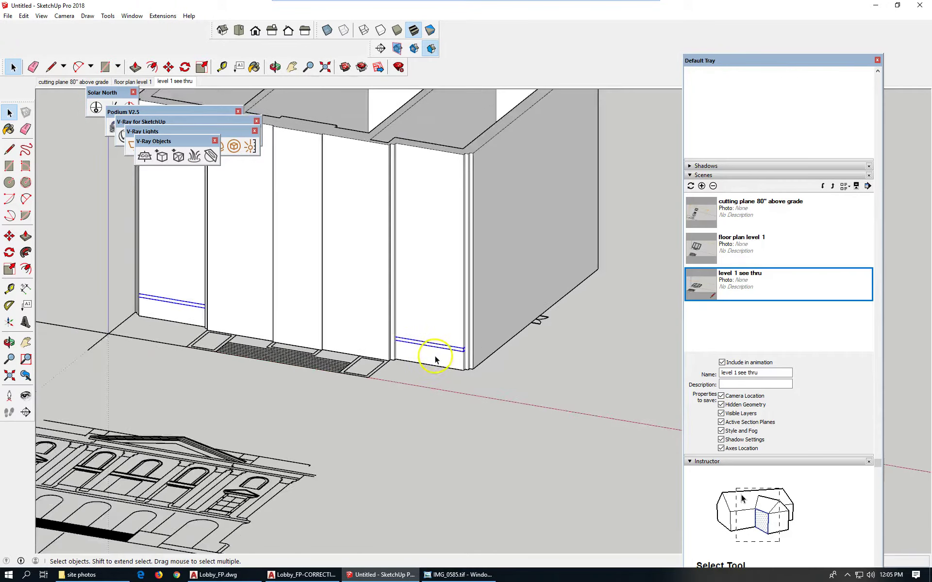
pyautogui.moveTo(449, 350); pyautogui.dragTo(391, 432, button='middle')
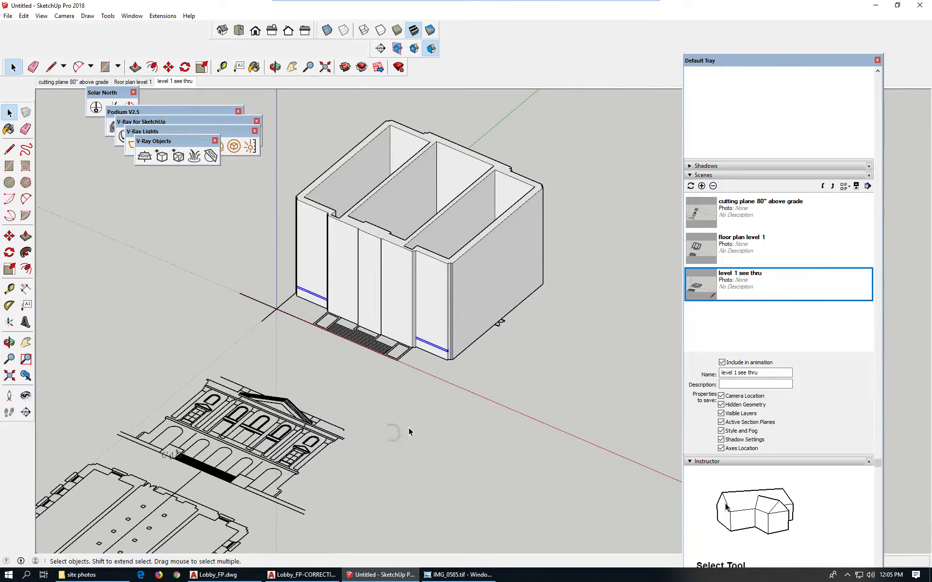
pyautogui.scroll(4, 415, 257)
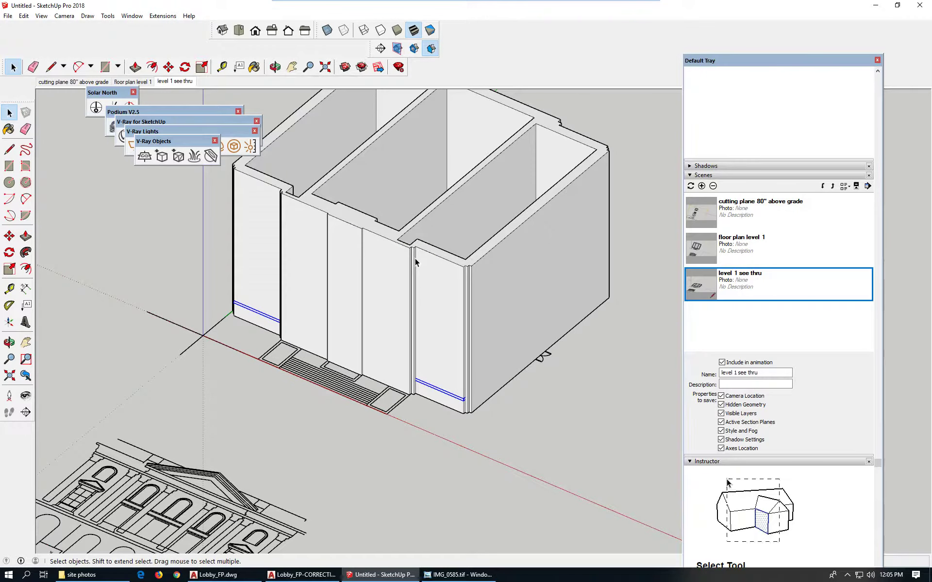
pyautogui.scroll(-3, 415, 262)
pyautogui.scroll(-2, 312, 520)
pyautogui.scroll(3, 260, 439)
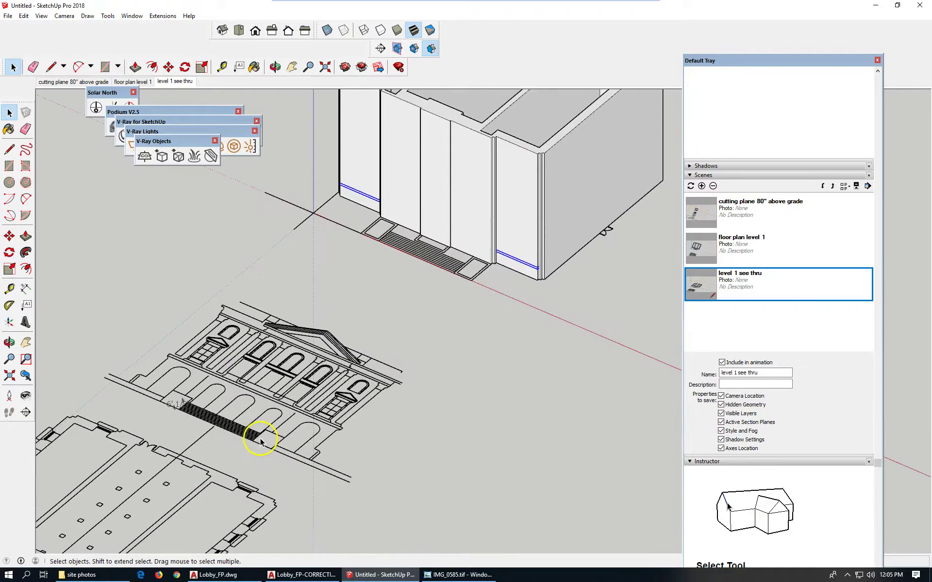
pyautogui.scroll(4, 261, 440)
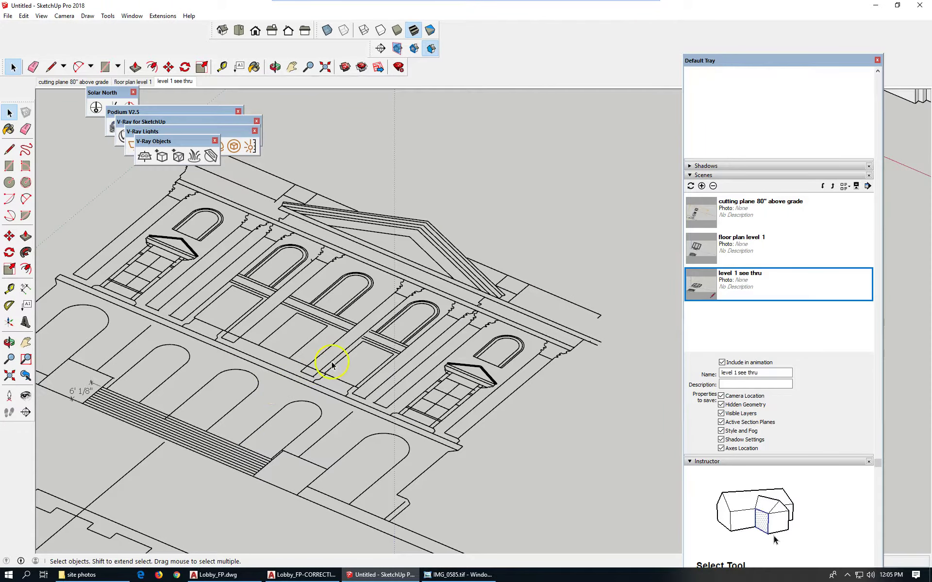
pyautogui.scroll(1, 354, 369)
pyautogui.scroll(-1, 256, 354)
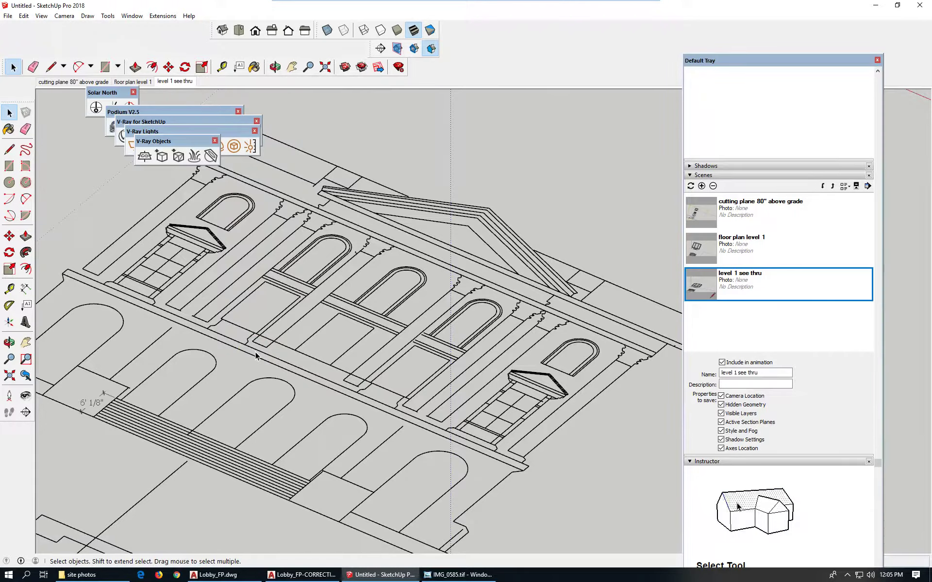
# Measure with the Dimension tool from the top of the entry stairs to the ledge below the upper windows on the front elevation.
pyautogui.click(26, 288)
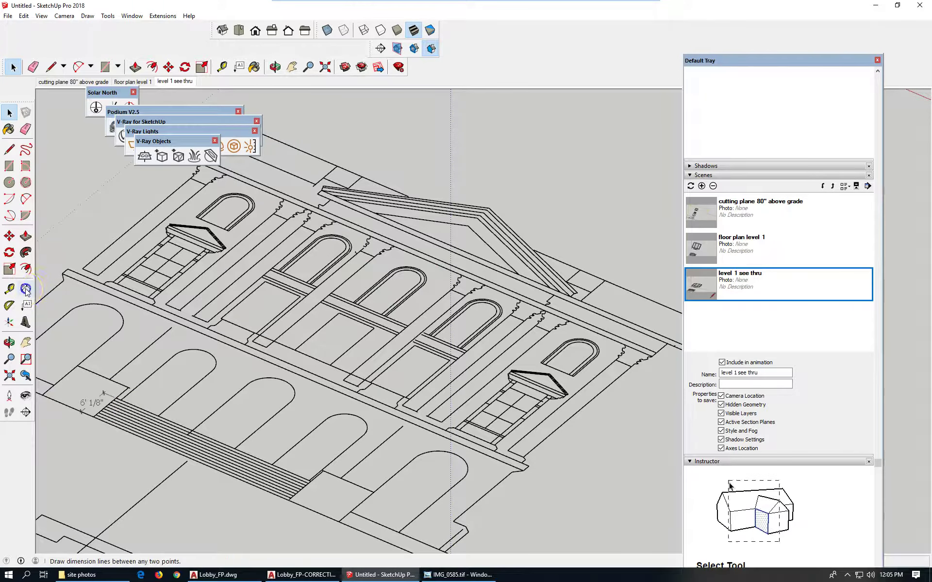
pyautogui.click(158, 416)
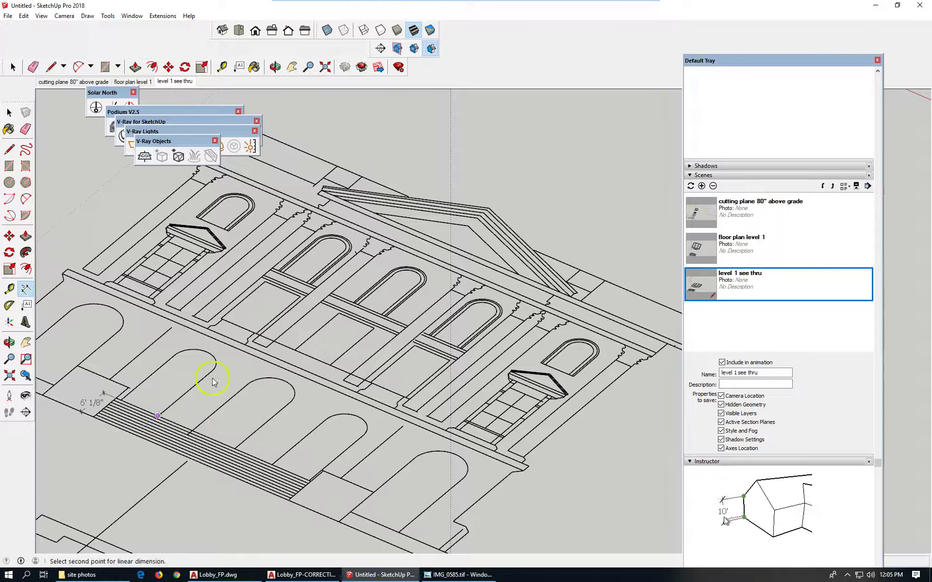
pyautogui.click(245, 345)
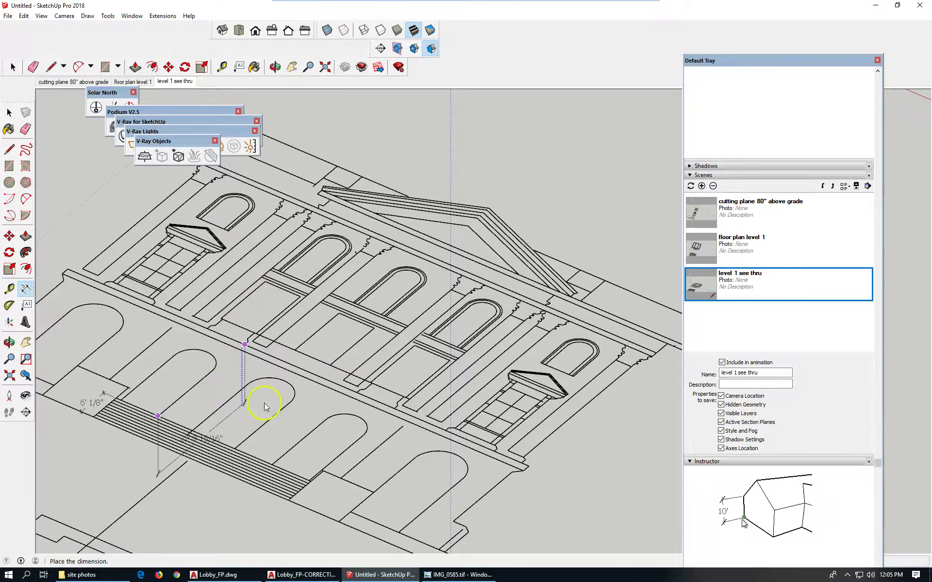
pyautogui.scroll(2, 270, 380)
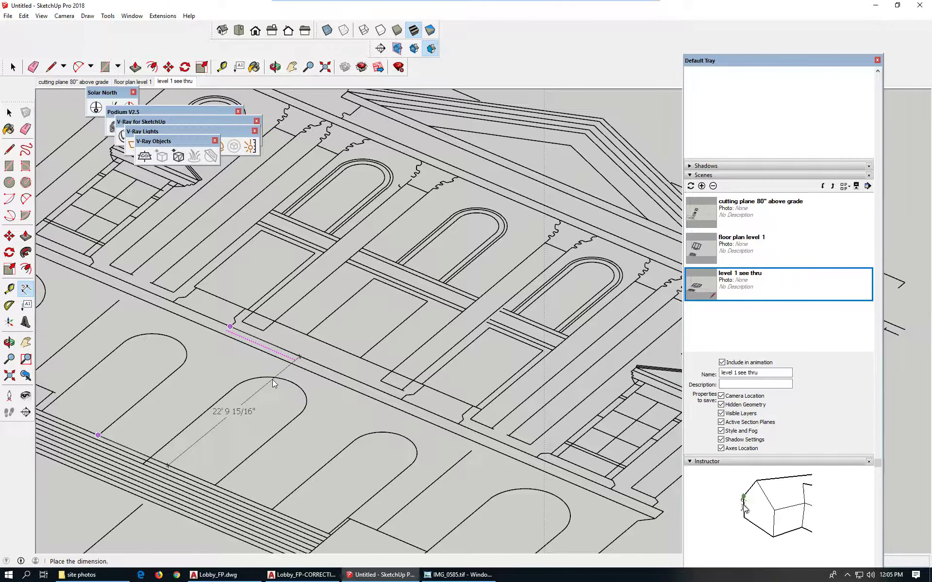
pyautogui.scroll(-2, 274, 379)
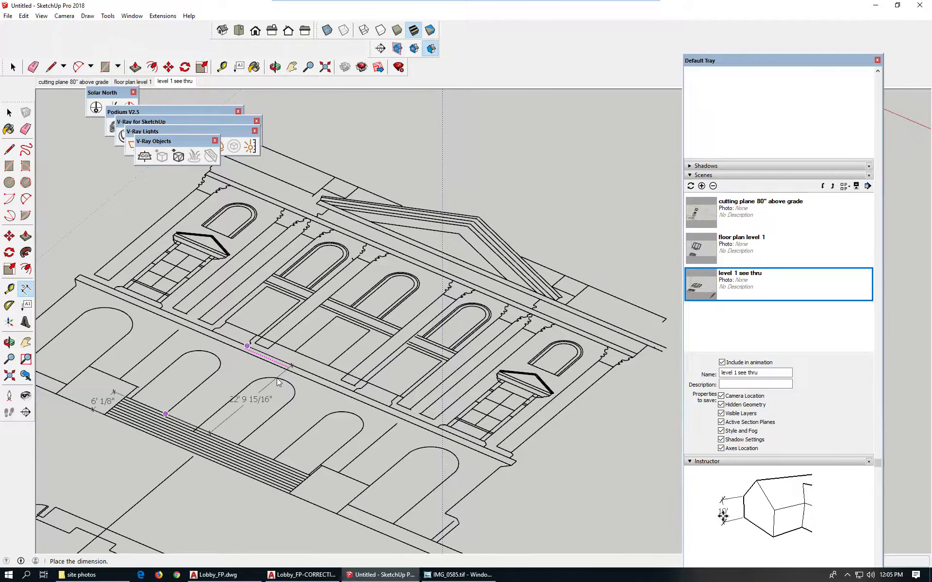
pyautogui.scroll(-2, 278, 381)
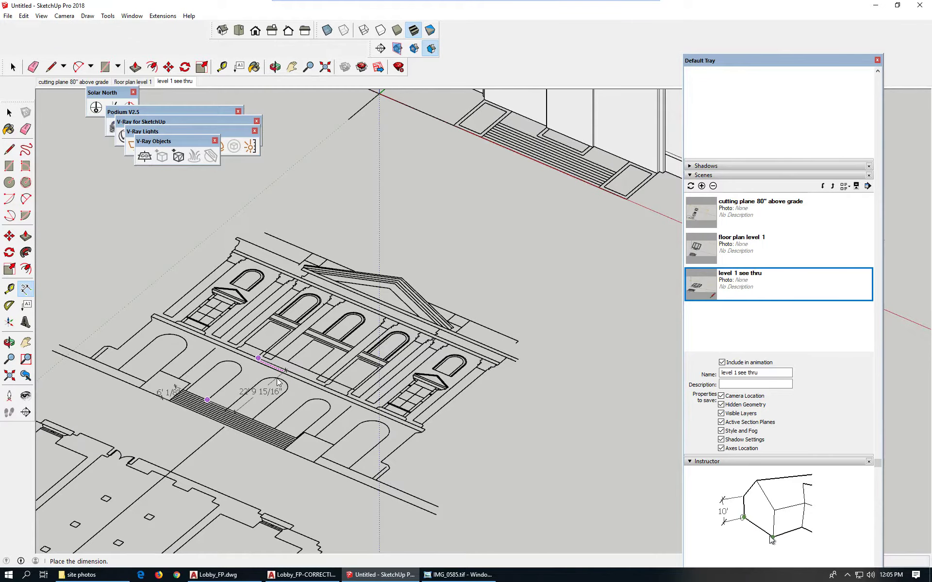
pyautogui.scroll(-2, 278, 381)
pyautogui.scroll(-2, 278, 381)
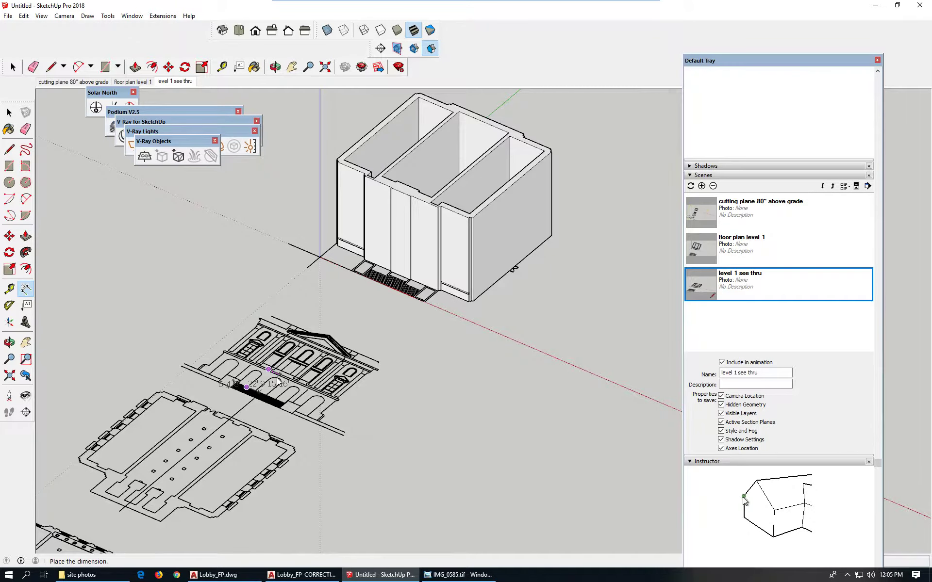
pyautogui.scroll(-2, 278, 382)
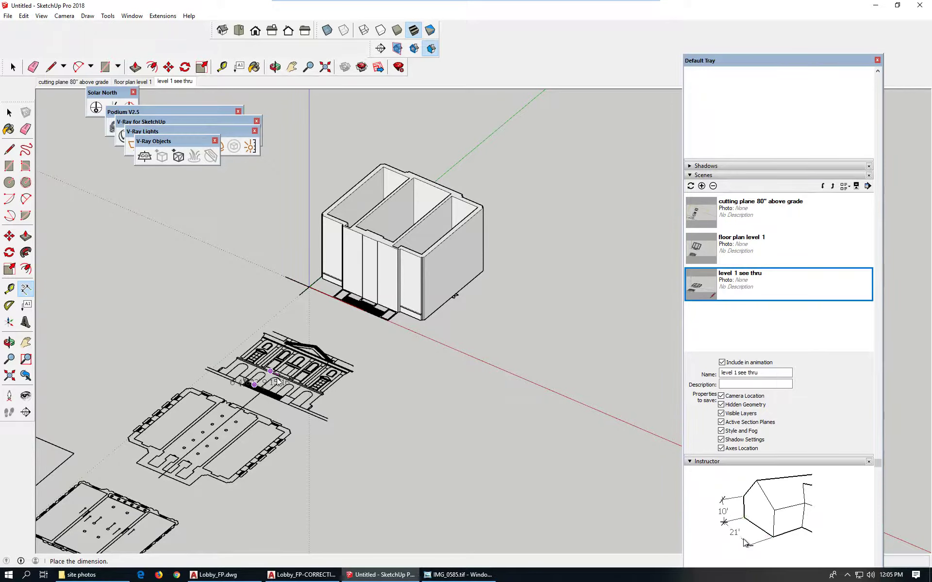
pyautogui.click(278, 382)
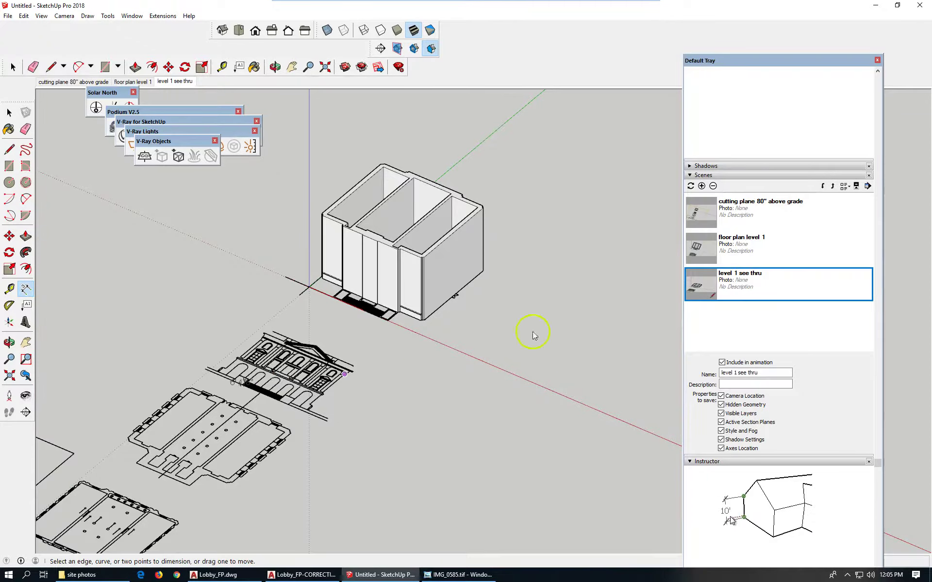
pyautogui.click(9, 112)
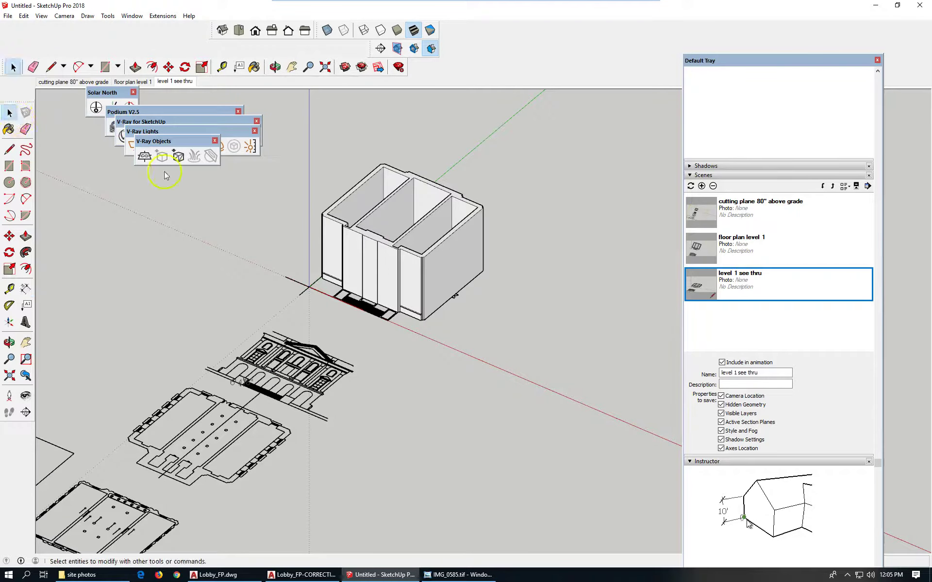
# Copy the floor slab component straight up along the blue axis with the Move tool to make the upper floor slab.
pyautogui.scroll(6, 404, 294)
pyautogui.click(433, 395)
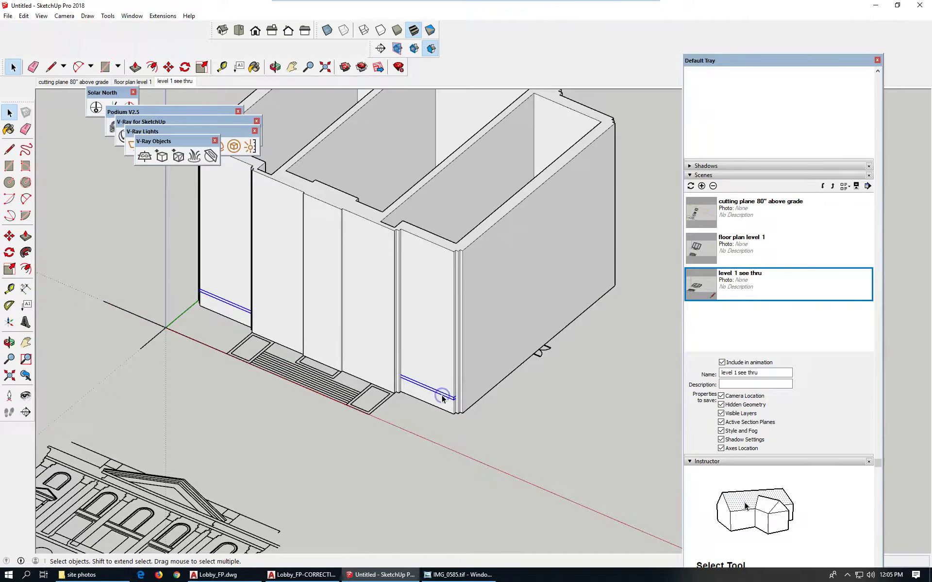
pyautogui.scroll(-2, 403, 202)
pyautogui.scroll(-2, 403, 201)
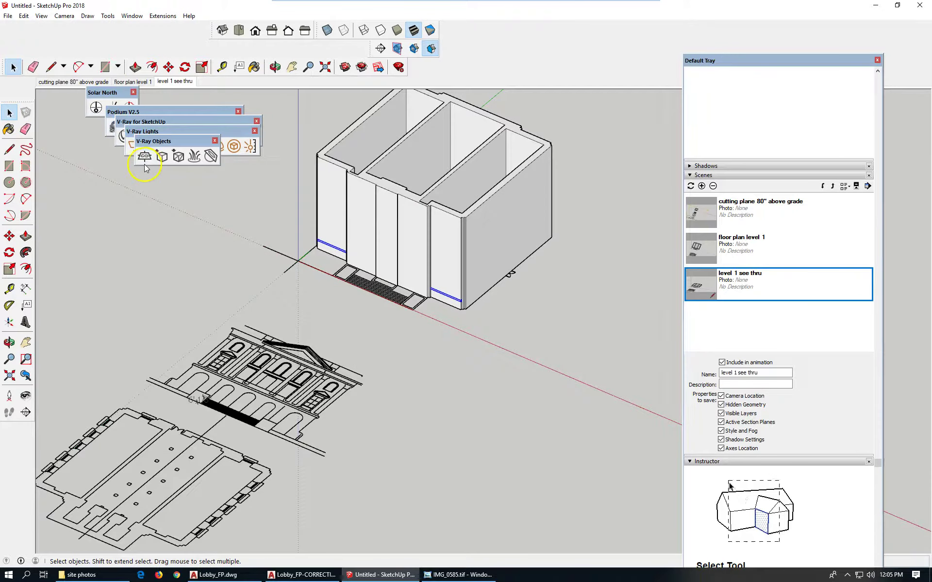
pyautogui.click(169, 67)
pyautogui.click(631, 339)
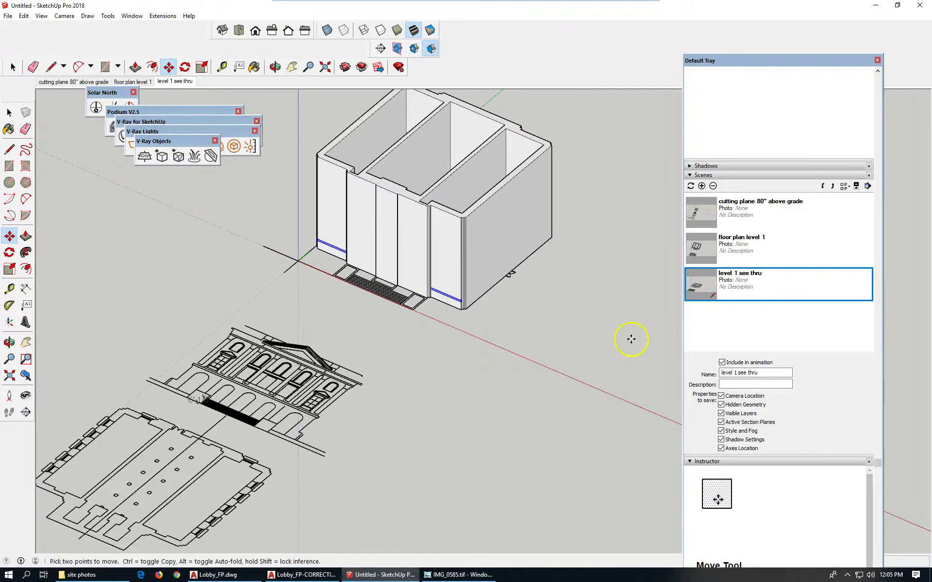
pyautogui.click(584, 309)
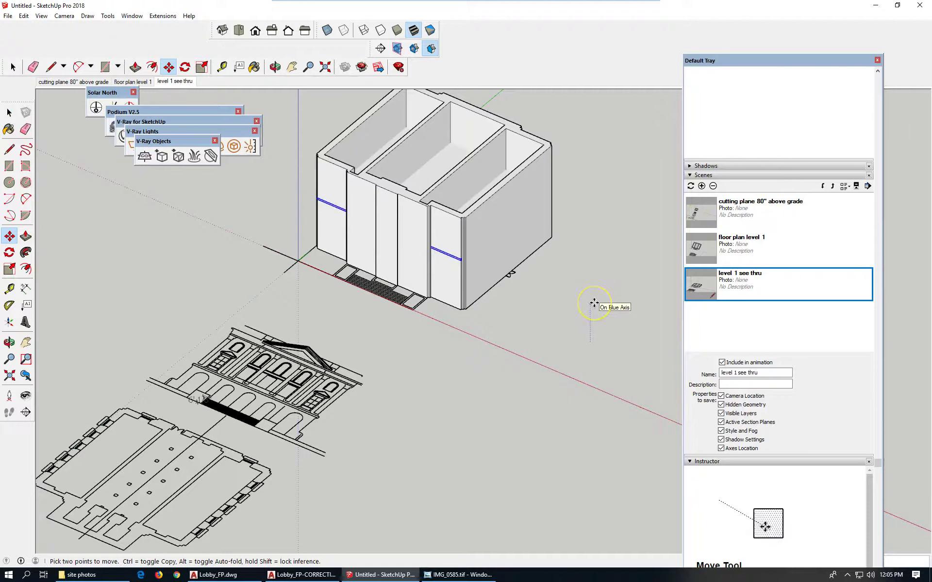
pyautogui.press('ctrl')
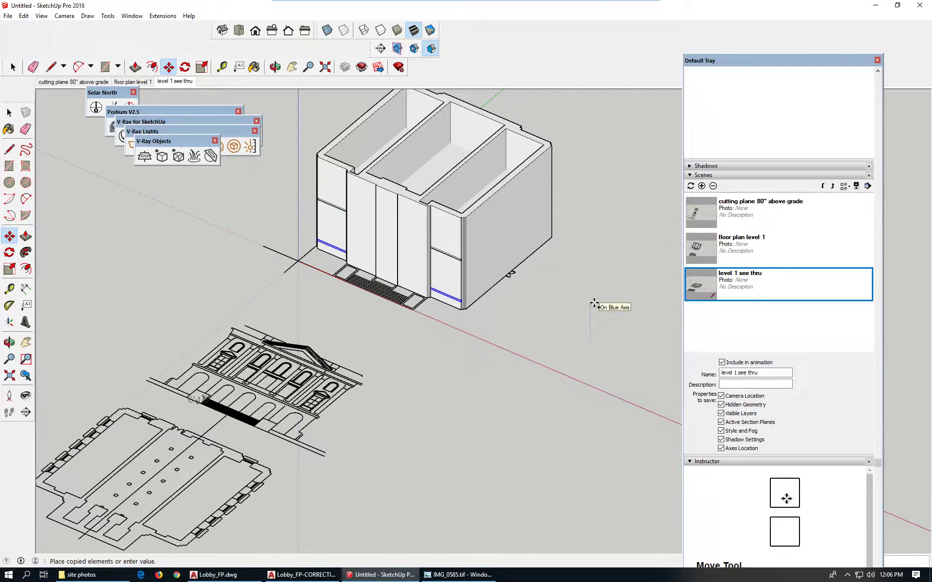
pyautogui.press('Return')
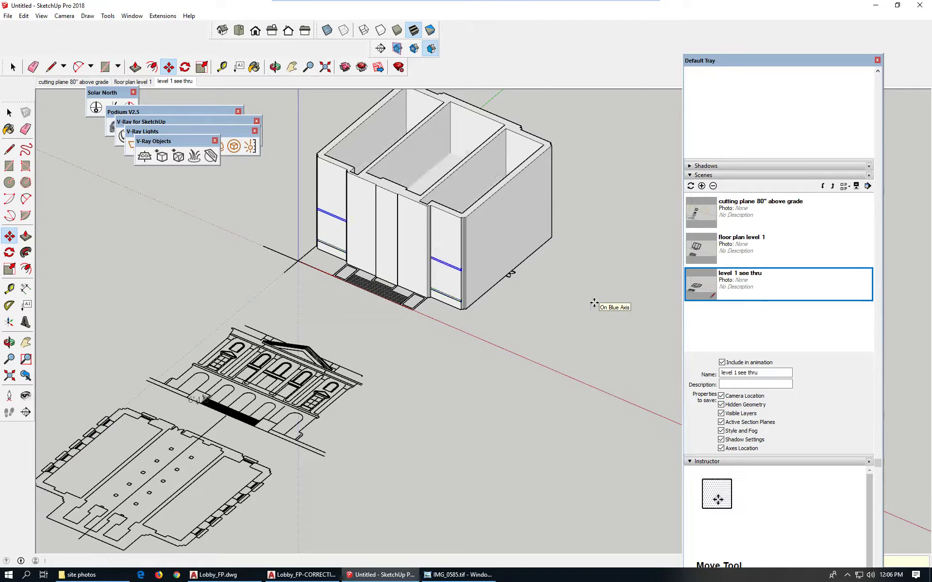
pyautogui.click(335, 409)
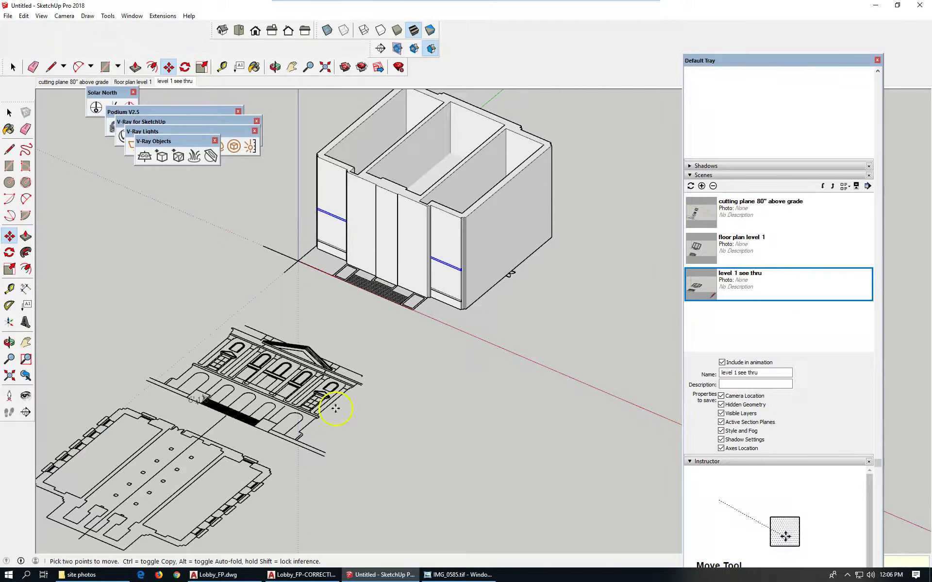
# Select the front elevation drawing and examine its upper floor line with the Tape Measure, starting from the base of a middle column.
pyautogui.scroll(10, 335, 408)
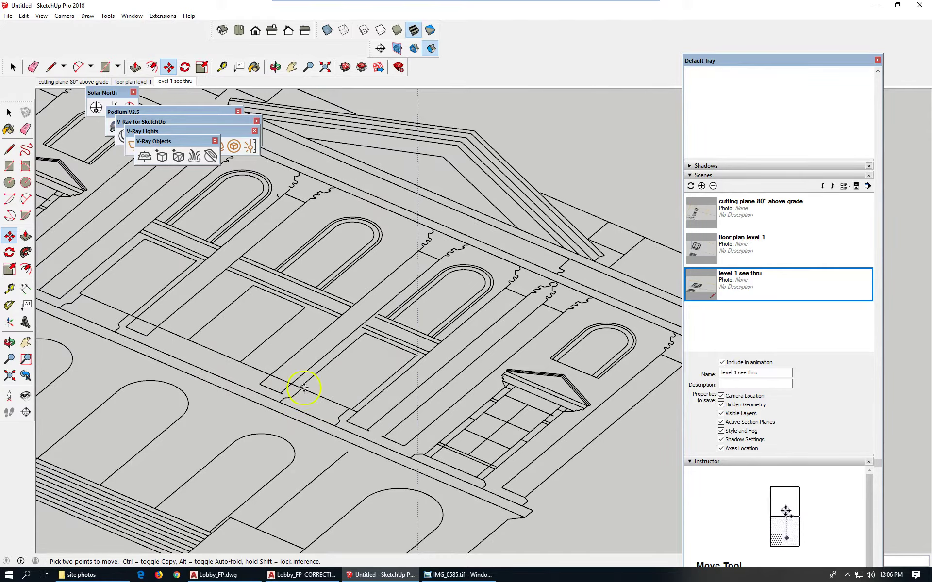
pyautogui.scroll(-5, 372, 434)
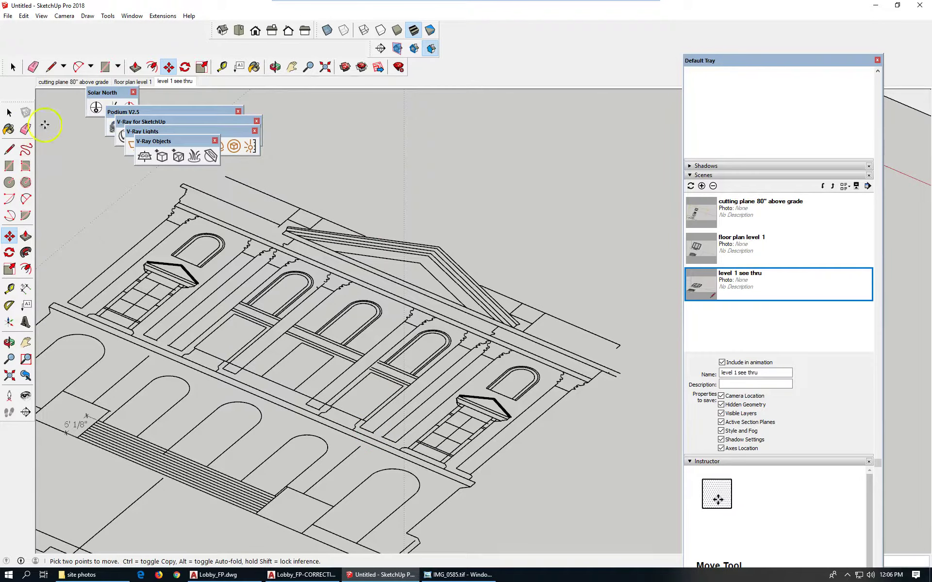
pyautogui.click(9, 114)
pyautogui.click(318, 392)
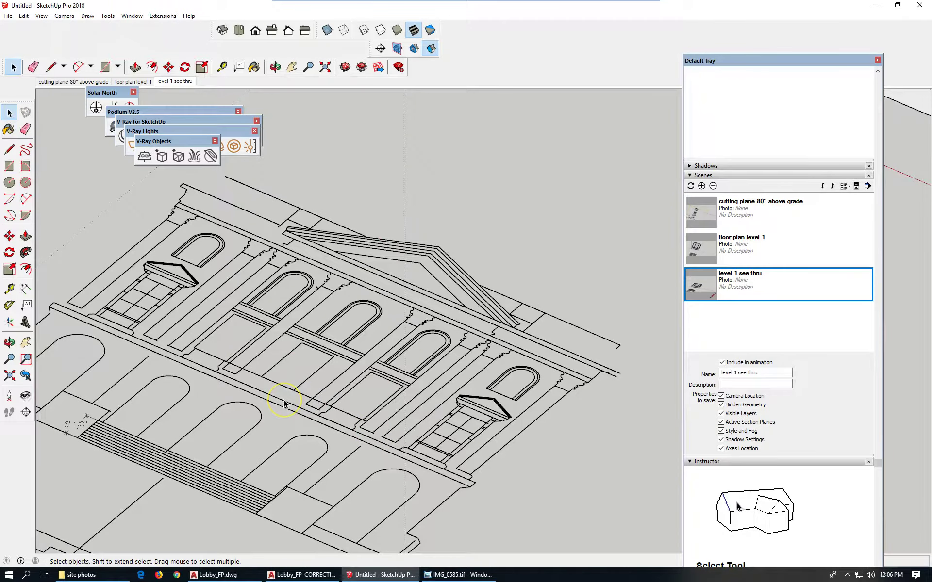
pyautogui.click(399, 381)
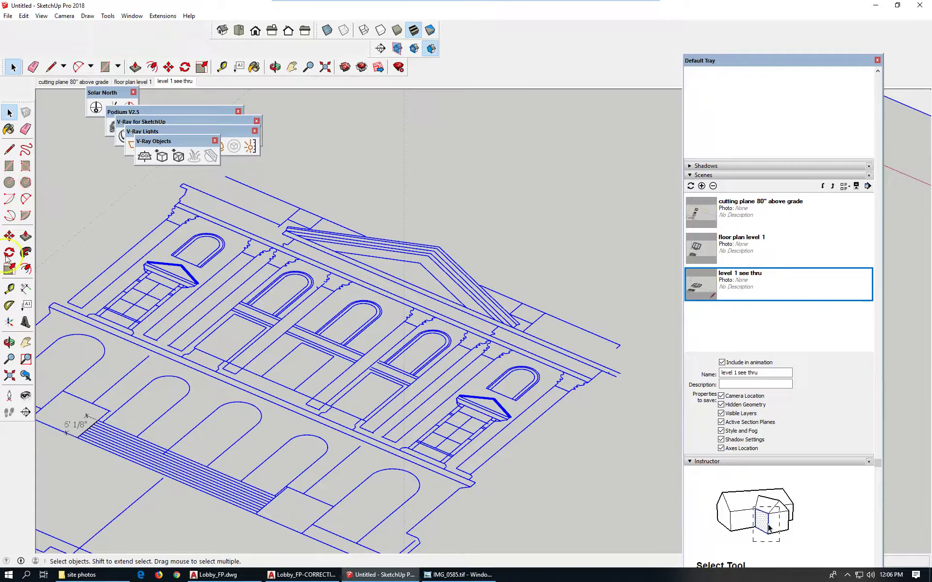
pyautogui.click(10, 289)
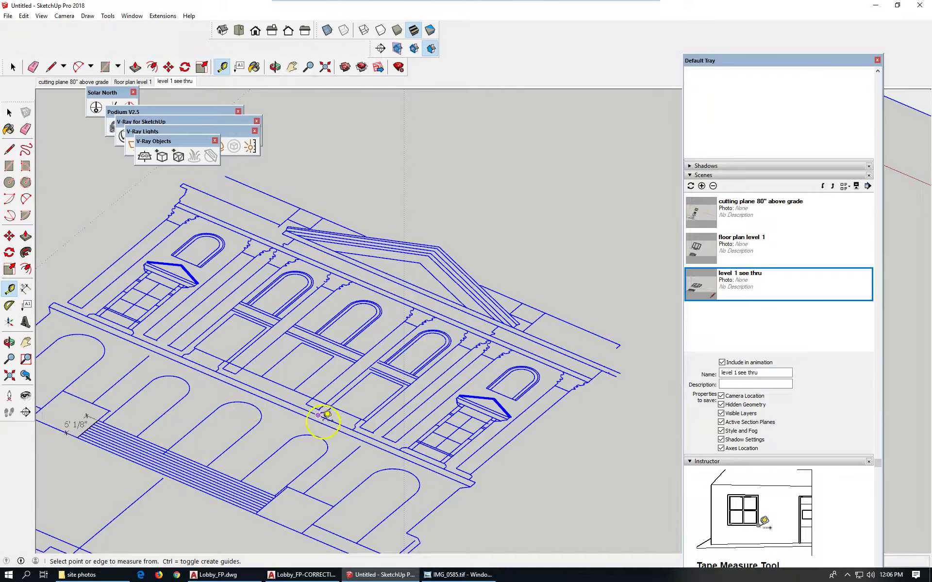
pyautogui.click(318, 415)
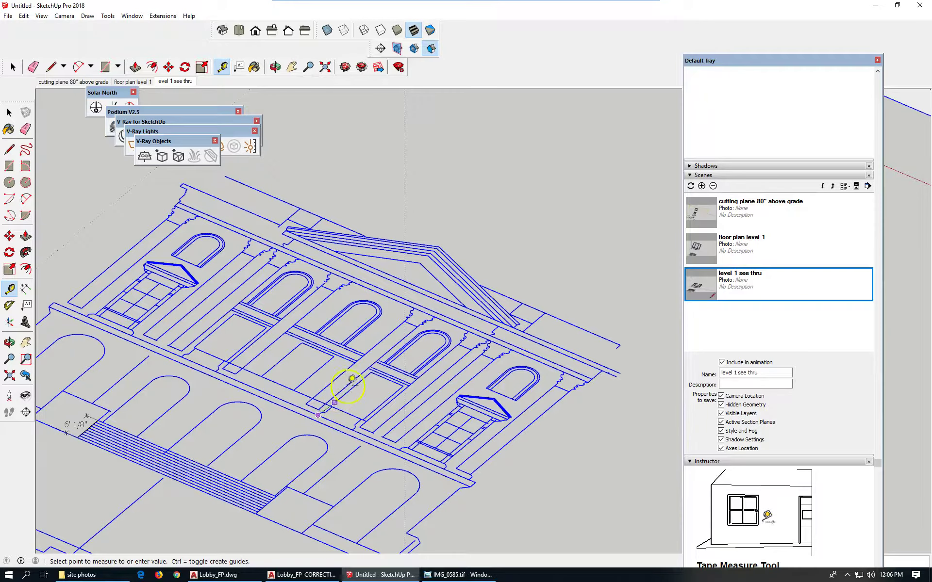
pyautogui.scroll(3, 382, 357)
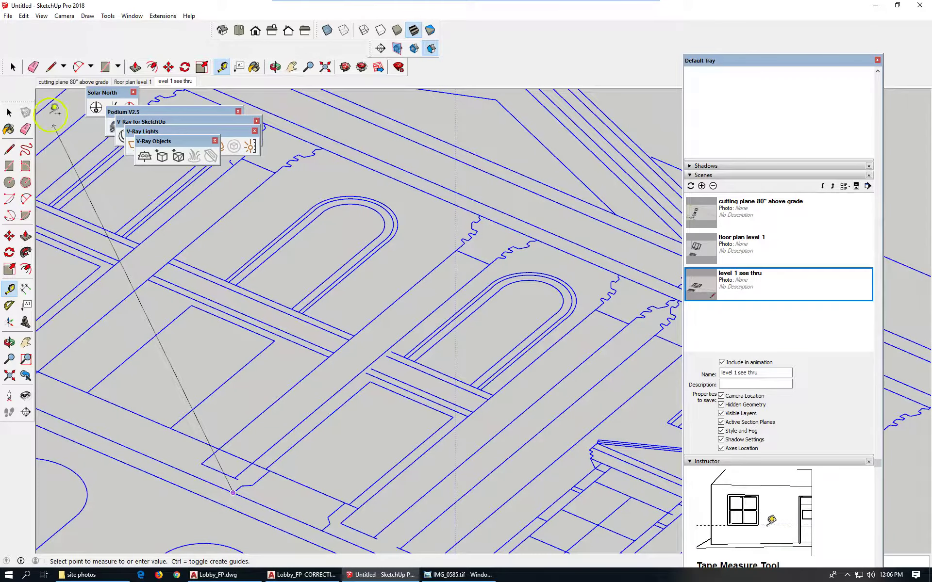
pyautogui.click(9, 112)
# Deselect the drawing linework and examine the copied slab's height on the building's facade.
pyautogui.scroll(-5, 267, 383)
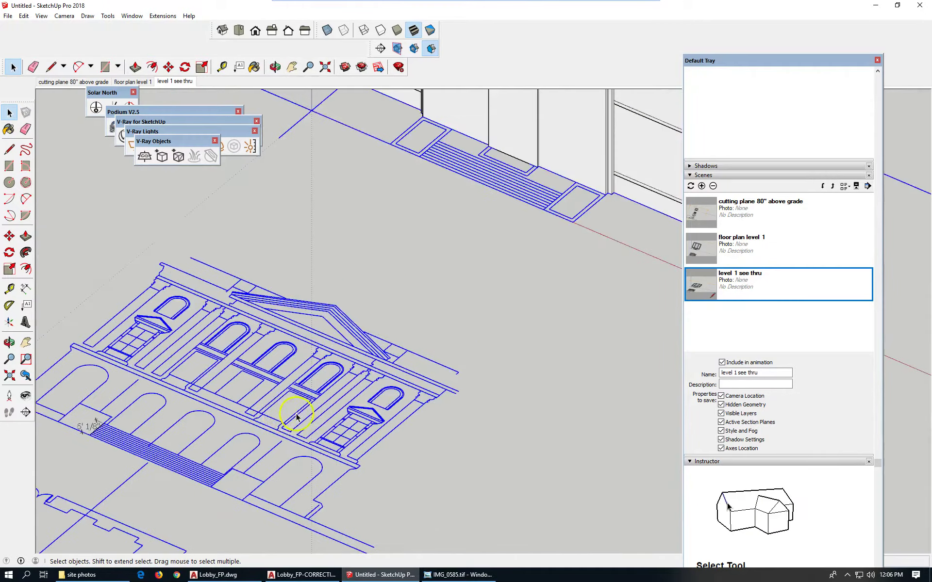
pyautogui.scroll(-3, 296, 417)
pyautogui.click(368, 328)
pyautogui.scroll(4, 462, 266)
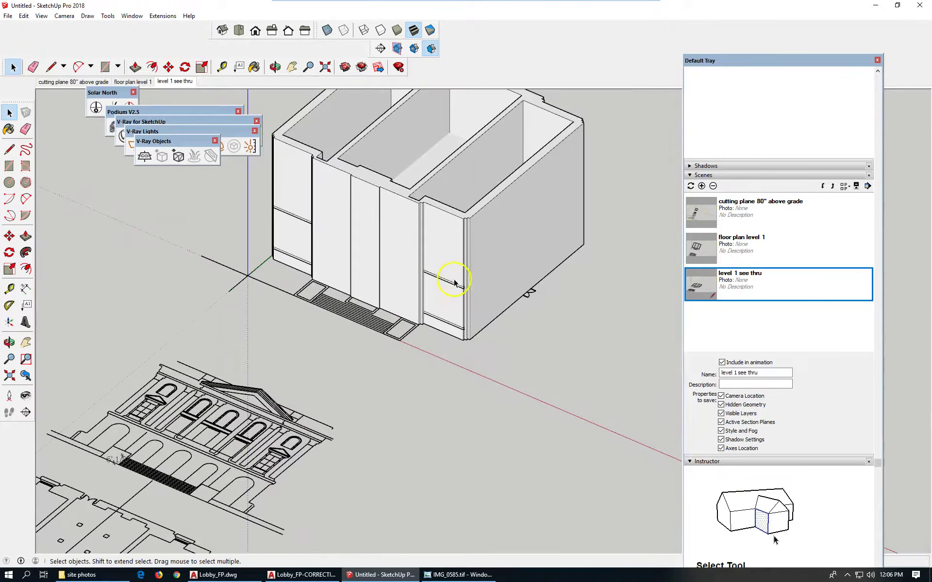
# Copy the upper floor slab component straight up along the blue axis with the Move tool to add another floor slab.
pyautogui.tripleClick(455, 284)
pyautogui.click(458, 286)
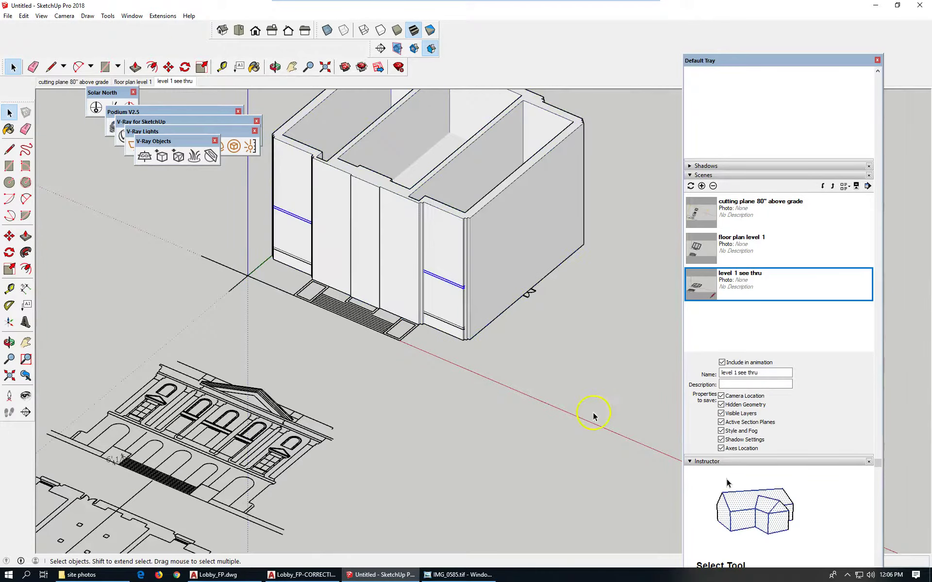
pyautogui.scroll(-4, 326, 401)
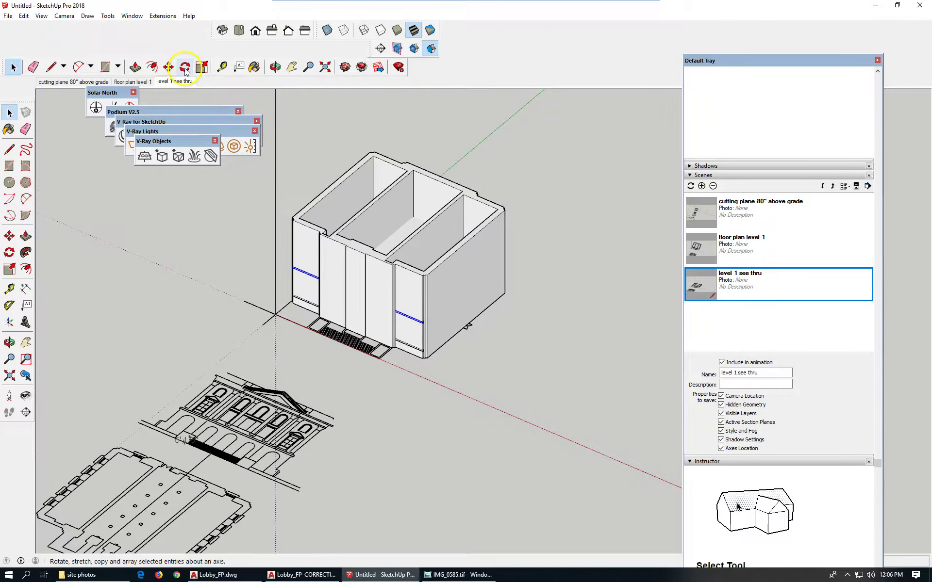
pyautogui.click(168, 66)
pyautogui.click(640, 335)
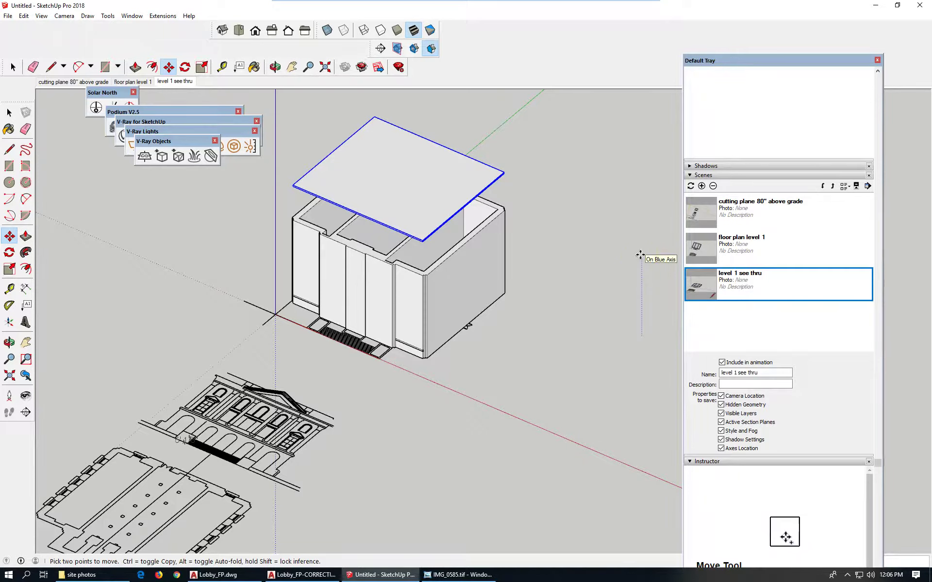
pyautogui.press('ctrl')
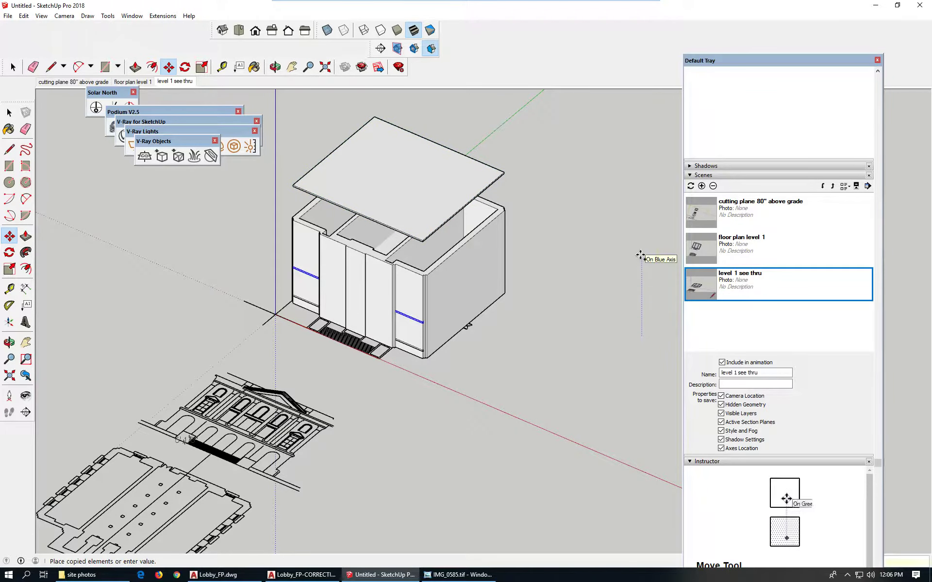
pyautogui.press('Escape')
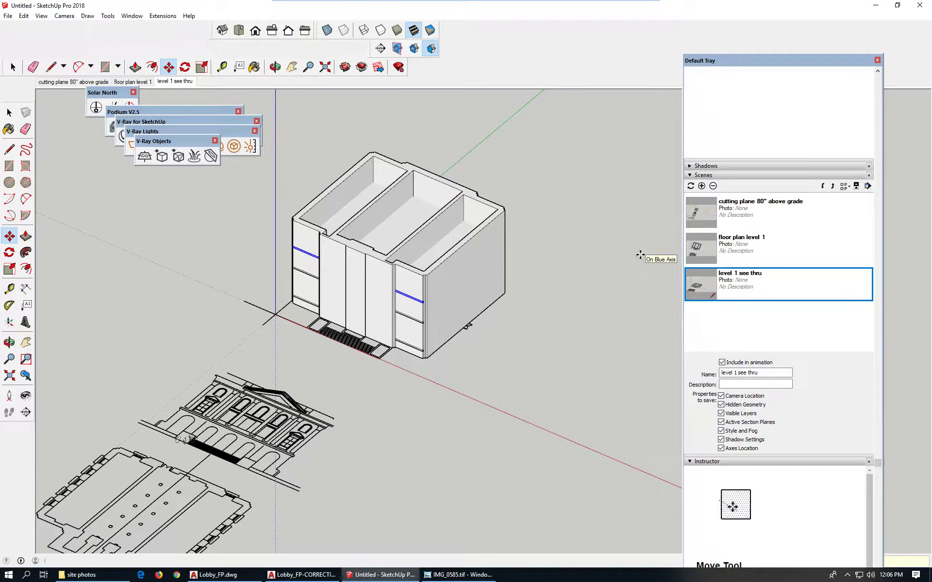
# Add a scene named "isometric exterior" showing the whole building and drawings, saving the style changes as a new style.
pyautogui.scroll(-2, 466, 224)
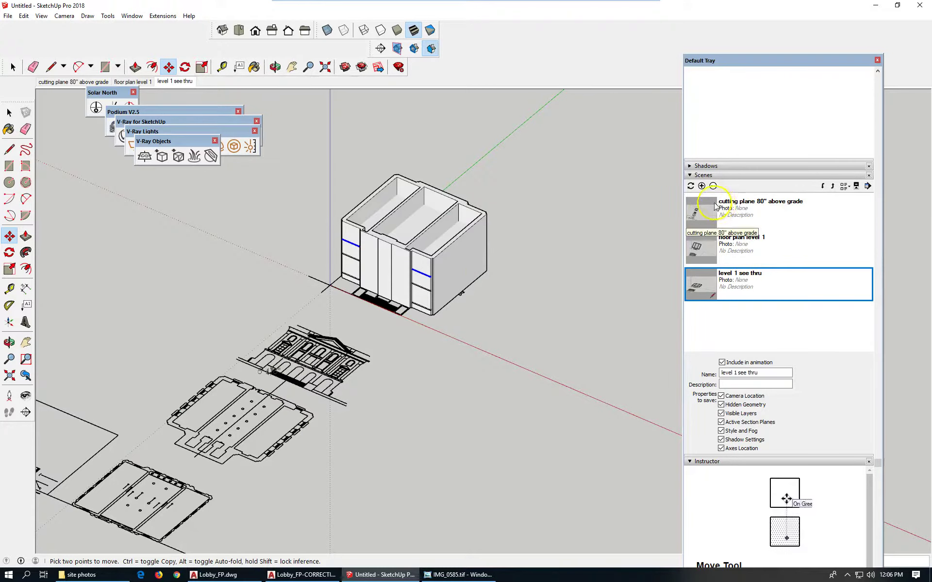
pyautogui.click(701, 186)
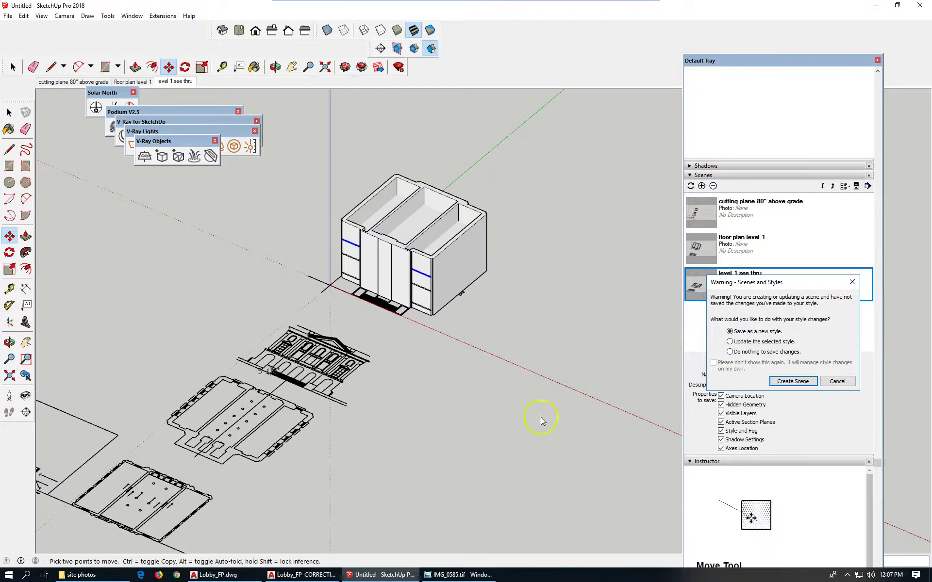
pyautogui.click(795, 381)
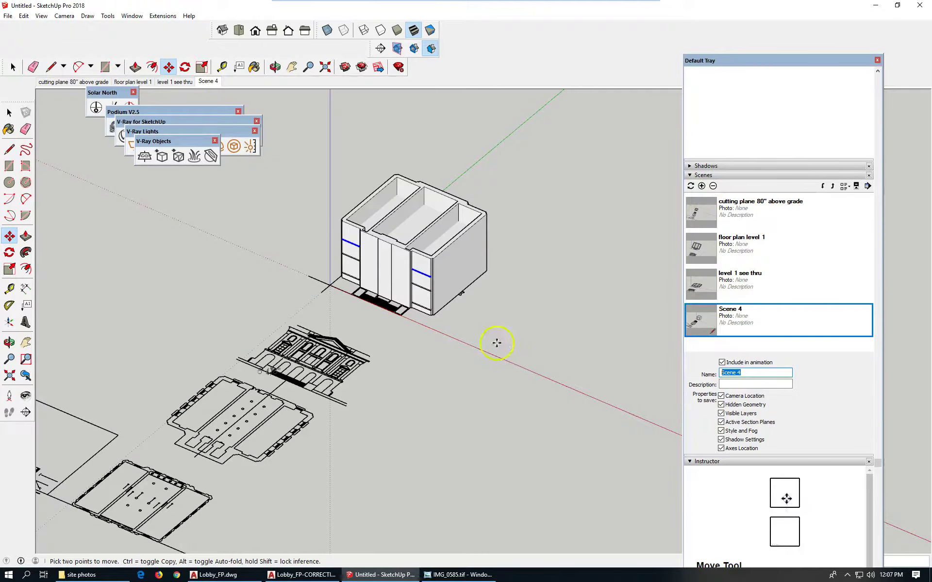
pyautogui.write('uis')
pyautogui.press('BackSpace')
pyautogui.press('BackSpace')
pyautogui.press('BackSpace')
pyautogui.write('isometric exterior')
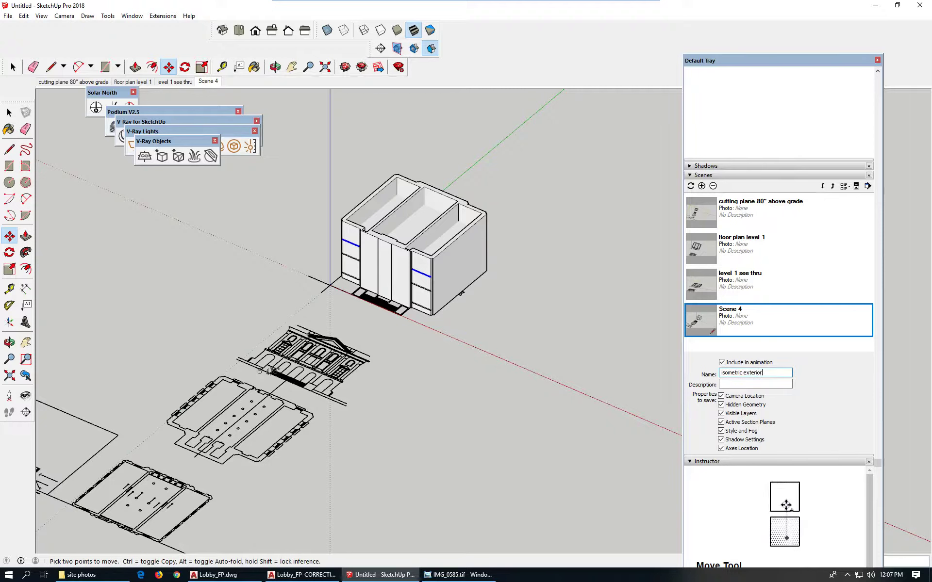
pyautogui.press('Return')
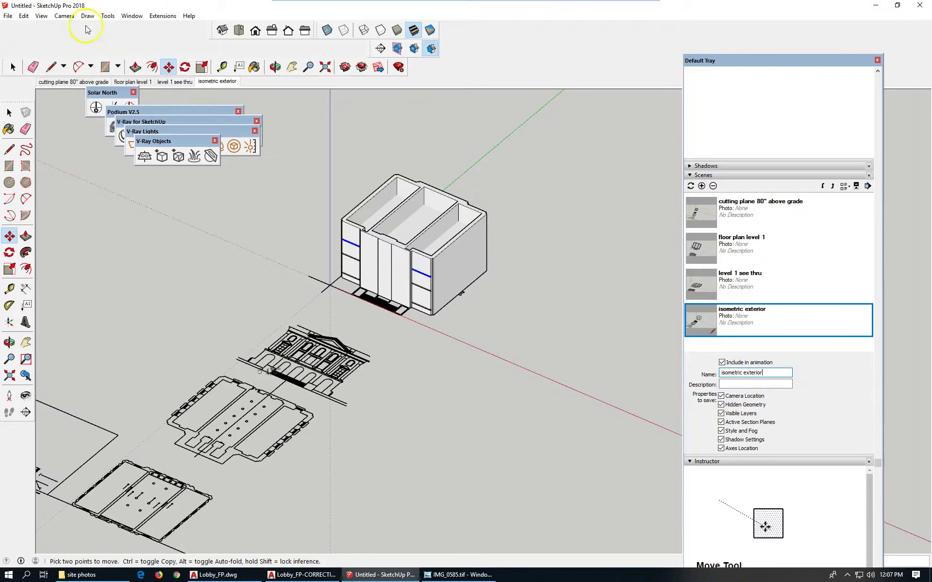
# Start saving the model under a new name and browse from Handouts through ADI-S851-FA18 and Building Shells to the Louis or RH Building folder.
pyautogui.click(7, 15)
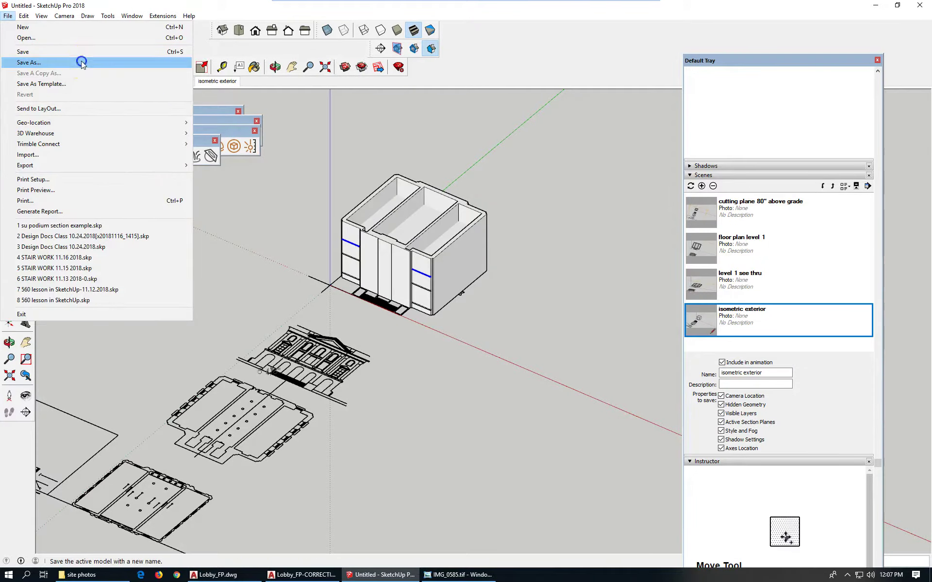
pyautogui.click(81, 63)
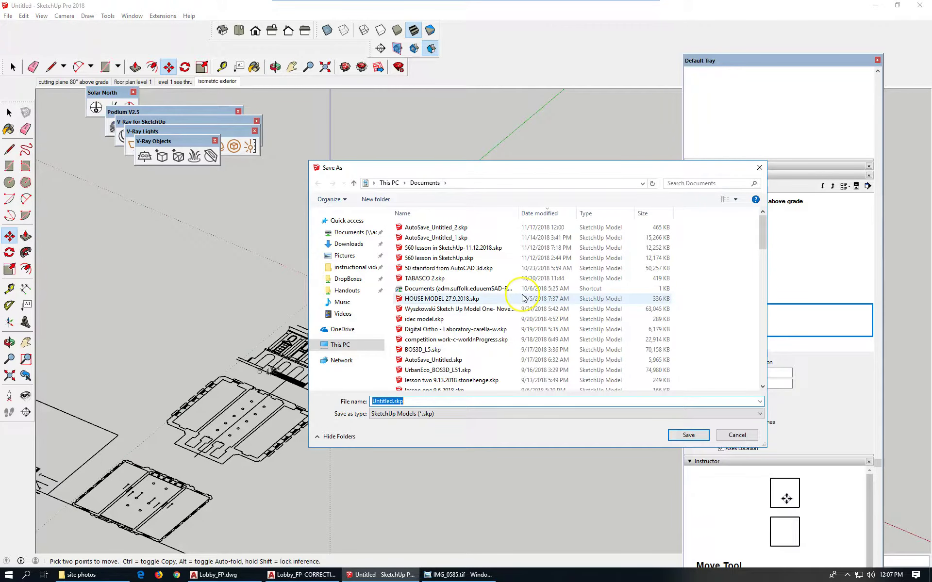
pyautogui.click(352, 294)
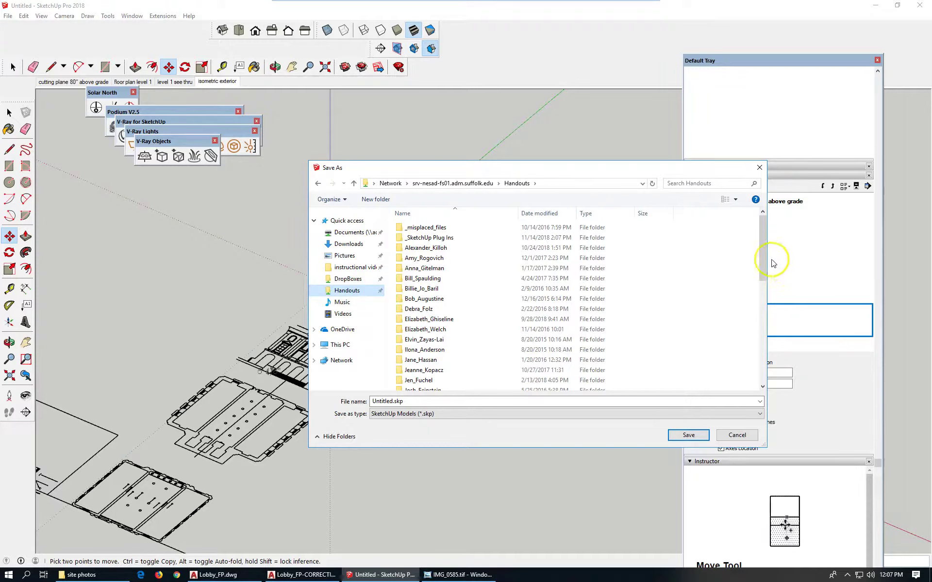
pyautogui.moveTo(763, 246); pyautogui.dragTo(670, 358)
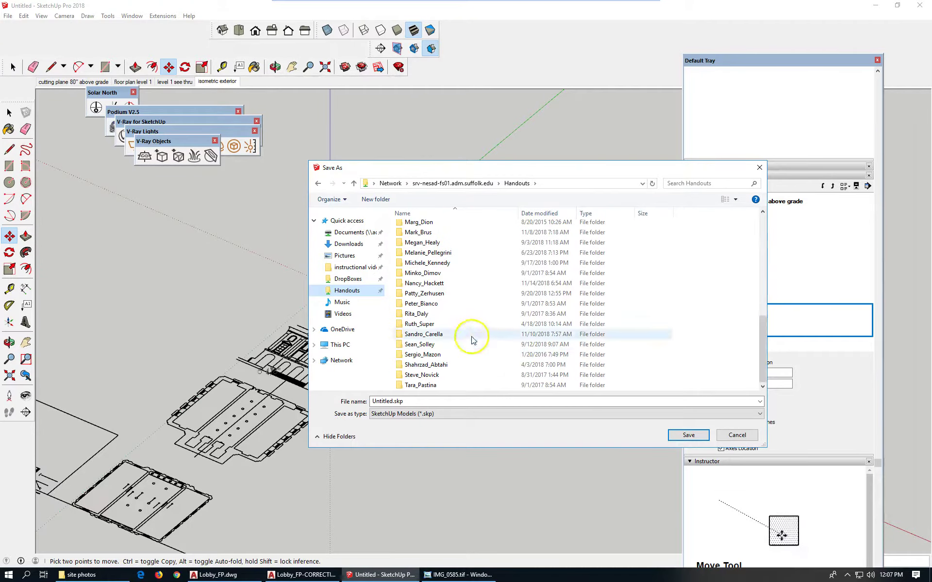
pyautogui.doubleClick(472, 337)
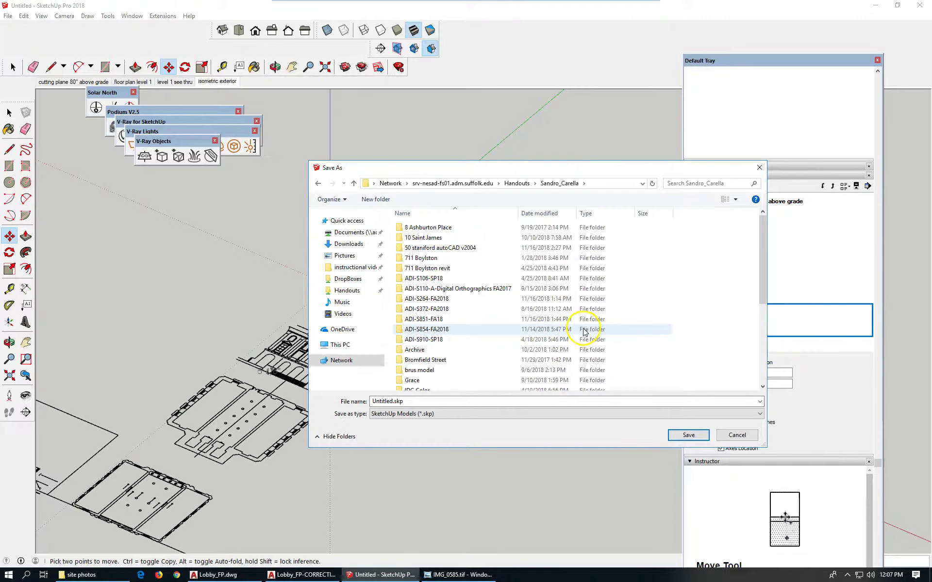
pyautogui.doubleClick(478, 319)
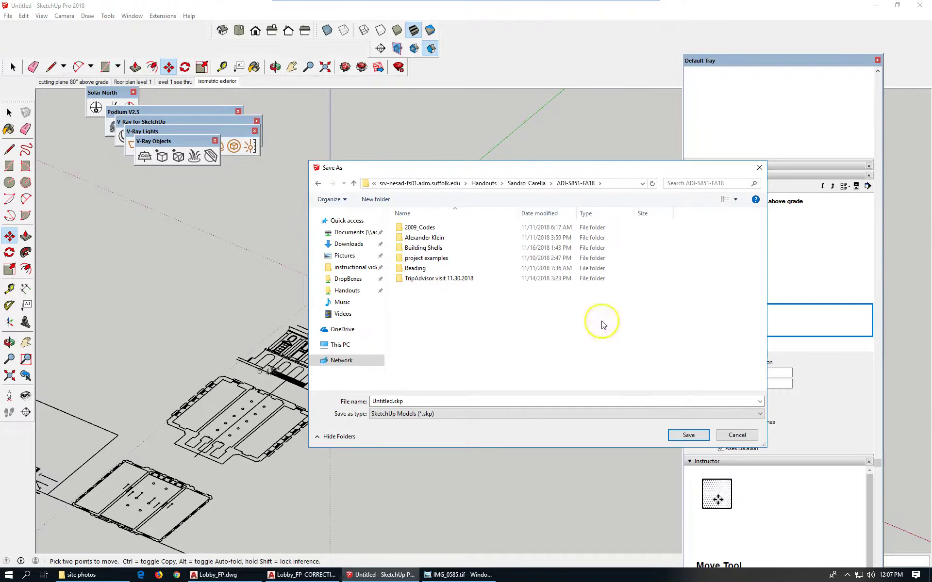
pyautogui.doubleClick(440, 248)
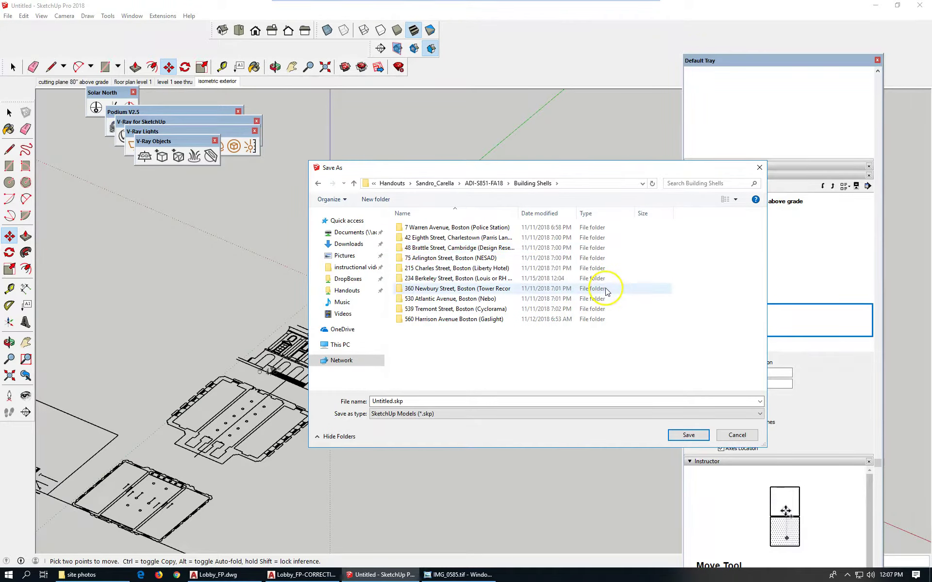
pyautogui.doubleClick(486, 279)
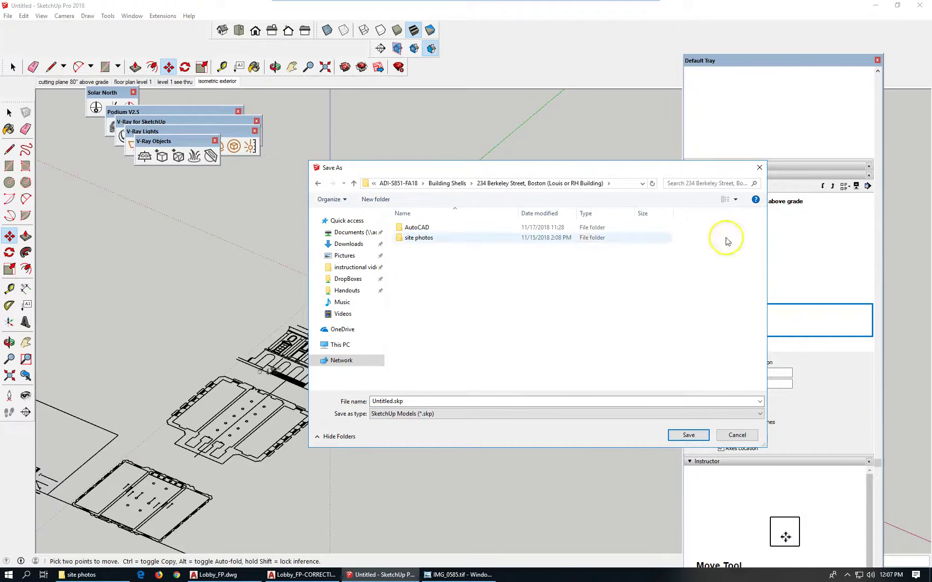
# Create a new folder named "sketchUp" beside the AutoCAD and site photos folders.
pyautogui.rightClick(507, 312)
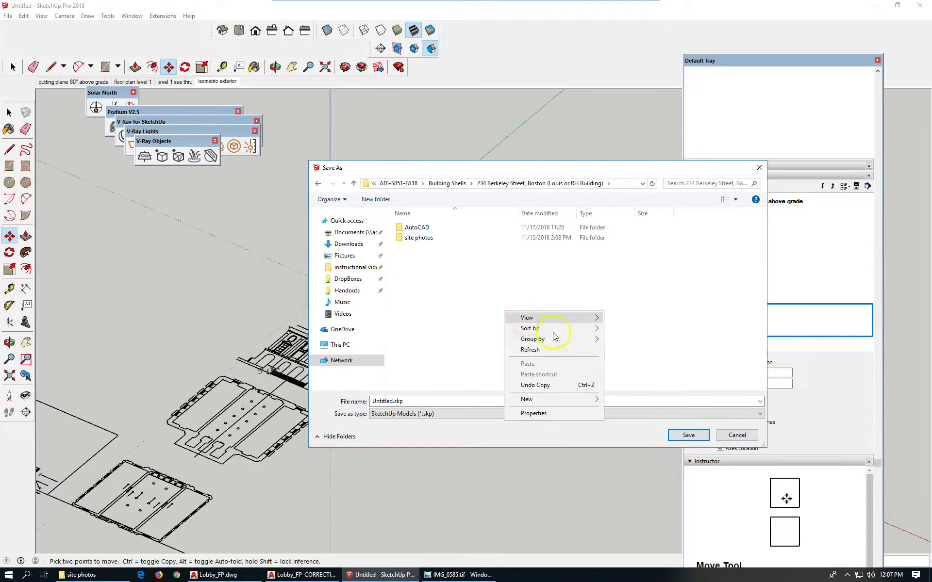
pyautogui.moveTo(555, 330)
pyautogui.moveTo(596, 401)
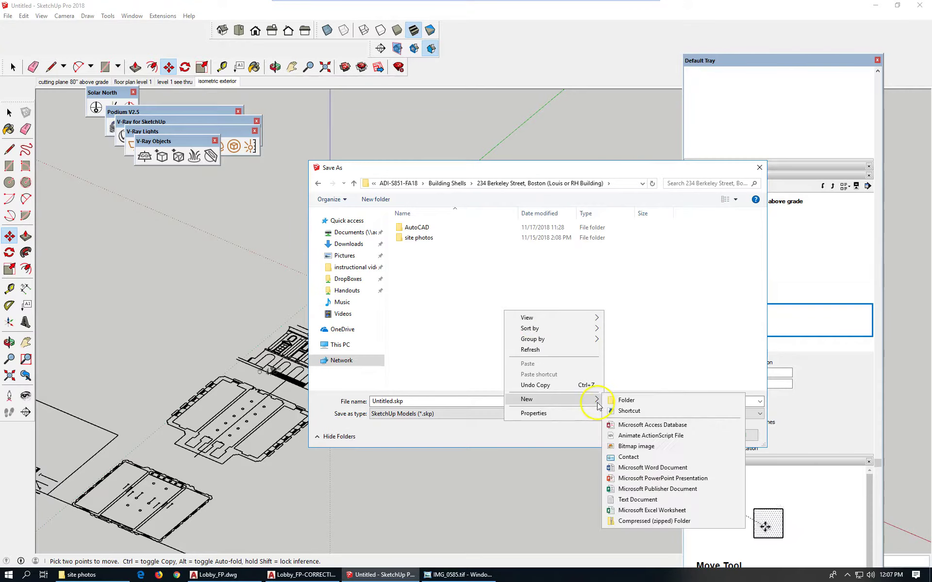
pyautogui.click(680, 398)
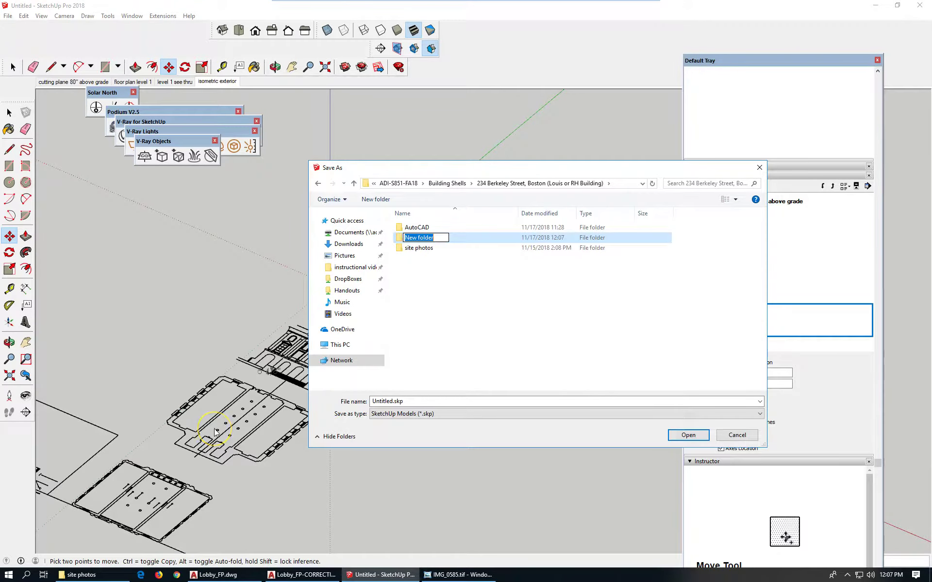
pyautogui.write('wo')
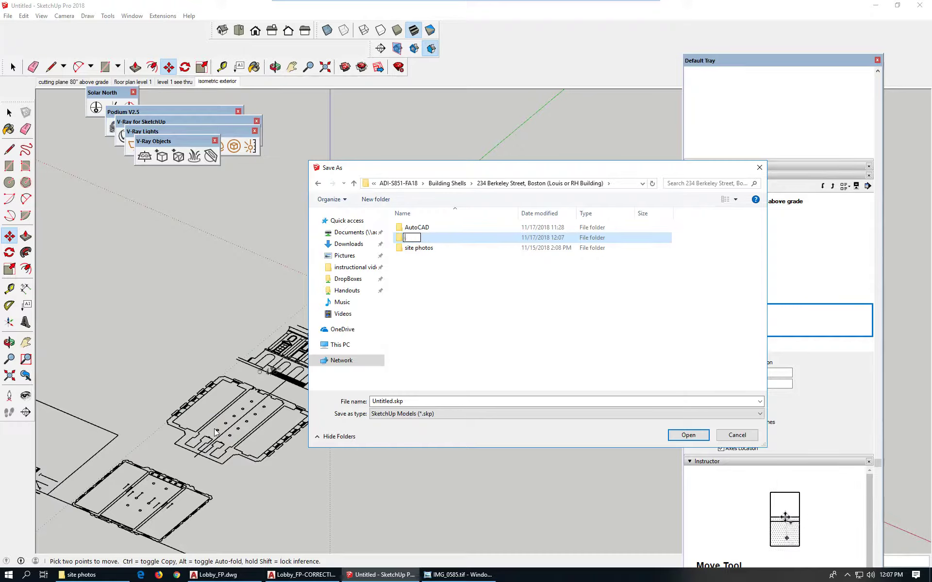
pyautogui.write('sket')
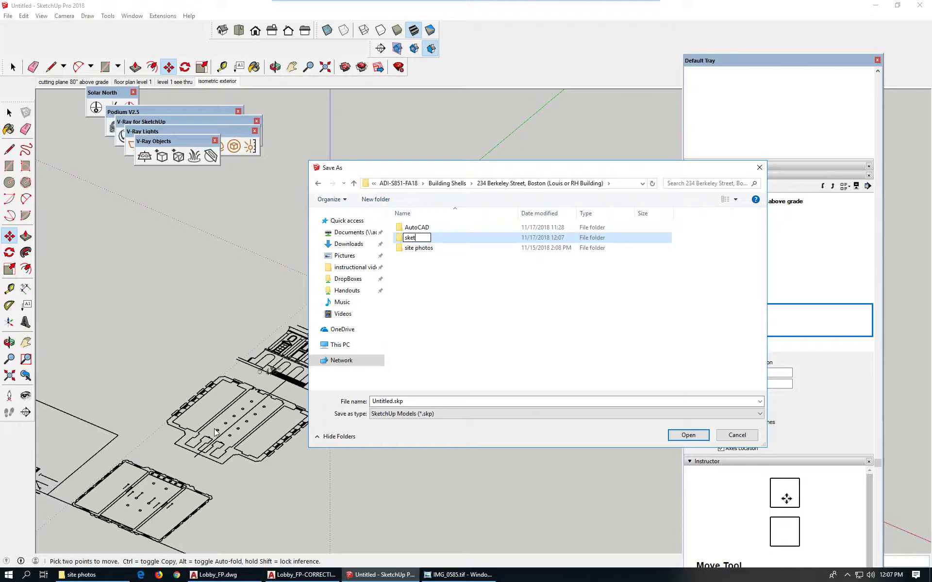
pyautogui.write('chU')
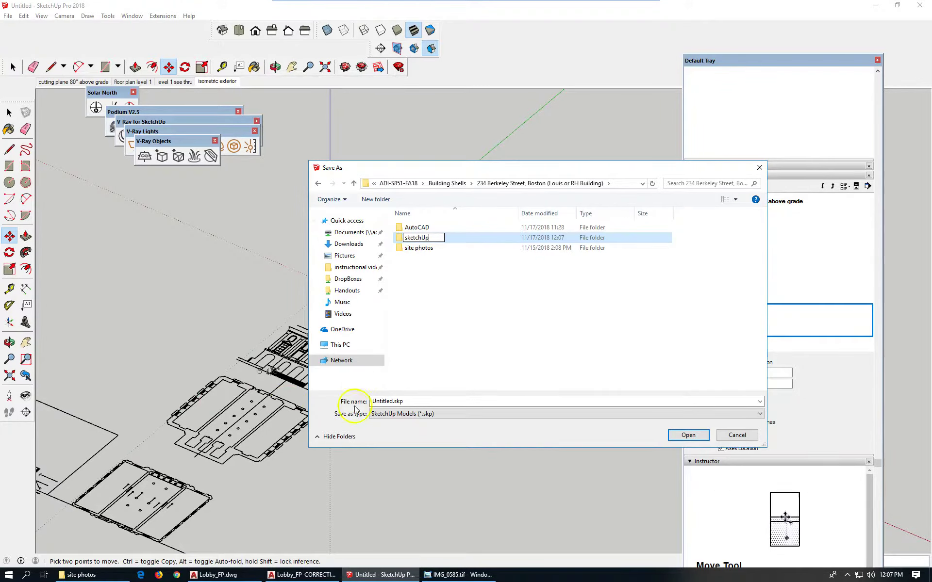
pyautogui.write('p')
pyautogui.click(628, 347)
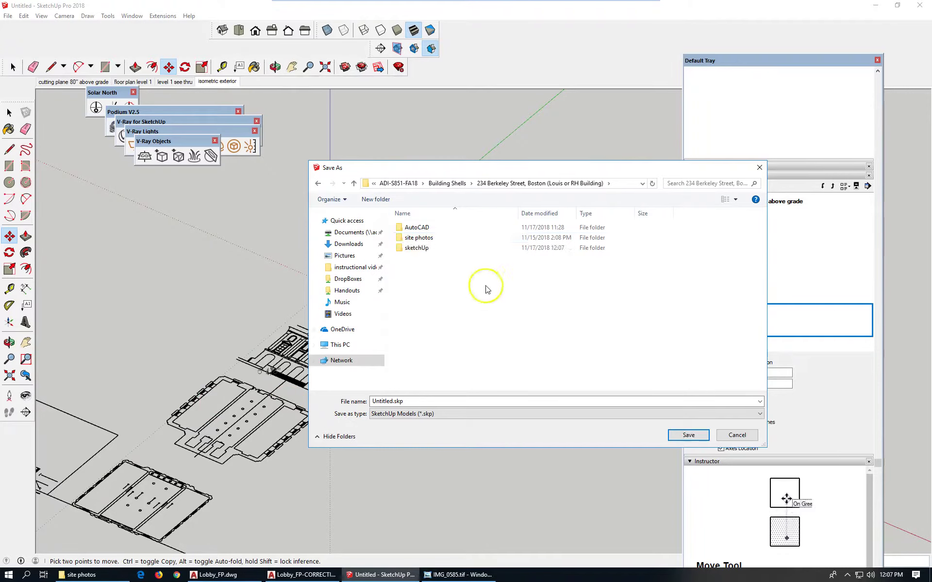
# Save the model in the sketchUp folder as "234 berkeley model test".
pyautogui.doubleClick(419, 249)
pyautogui.click(444, 400)
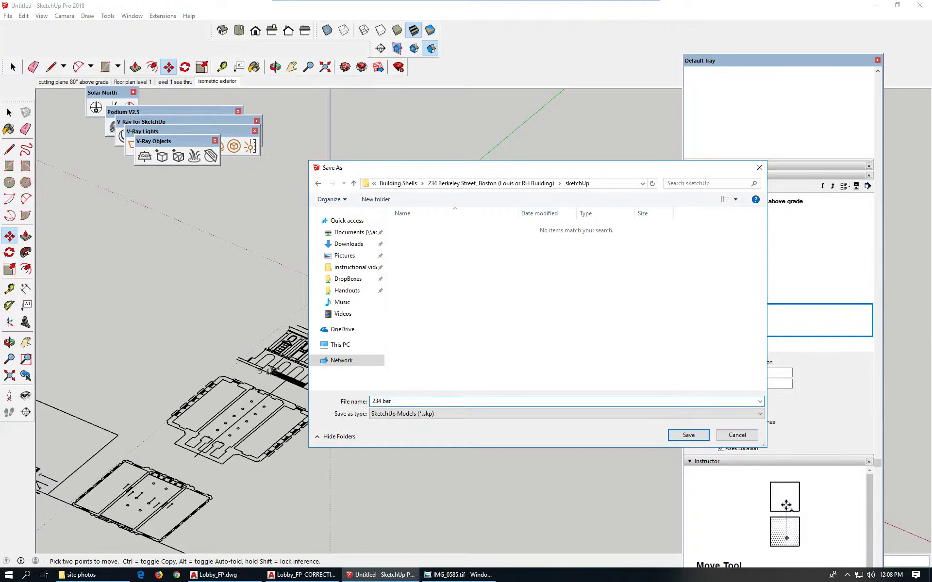
pyautogui.write('234 berkeley m')
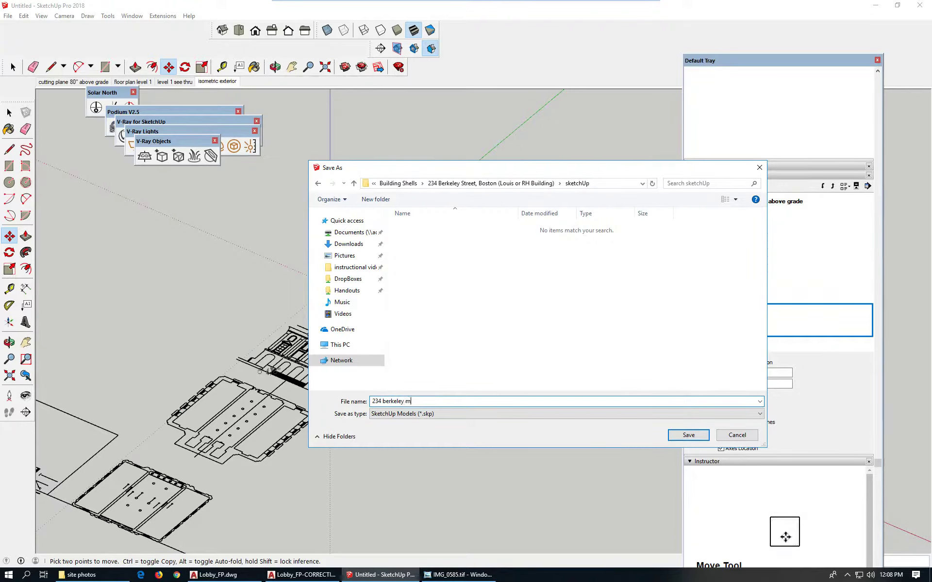
pyautogui.write('odel test')
pyautogui.press('Return')
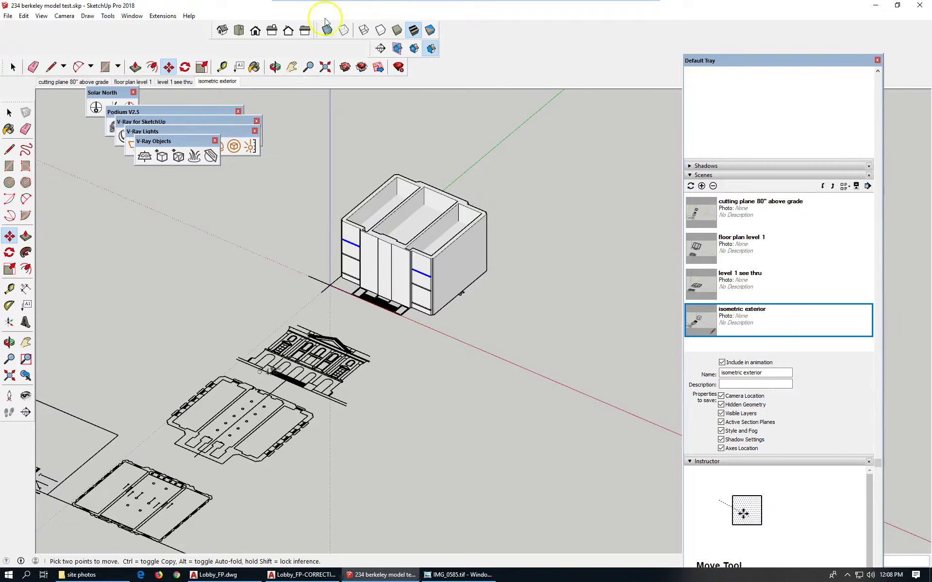
# Turn on the display of section cuts and section planes in the model.
pyautogui.click(41, 16)
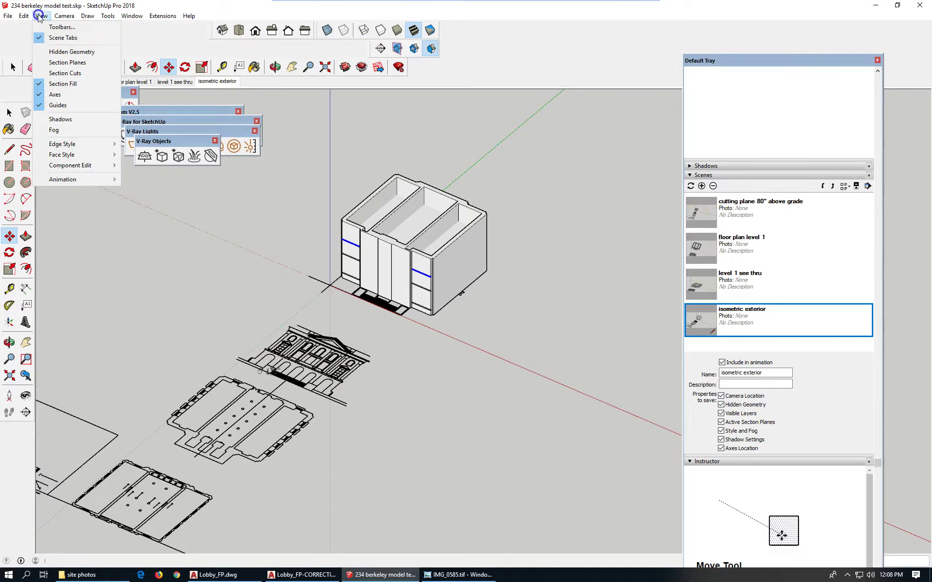
pyautogui.click(76, 73)
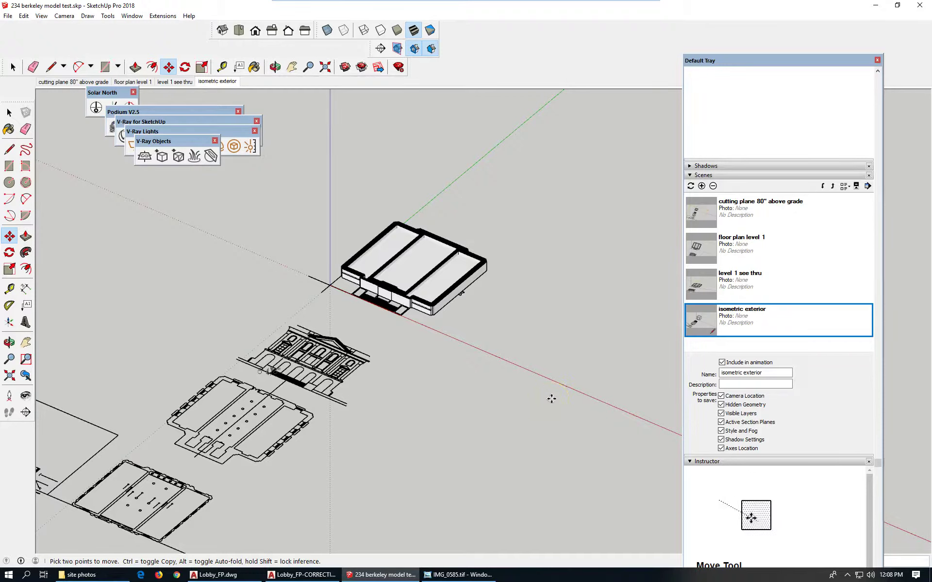
pyautogui.click(42, 16)
pyautogui.click(73, 61)
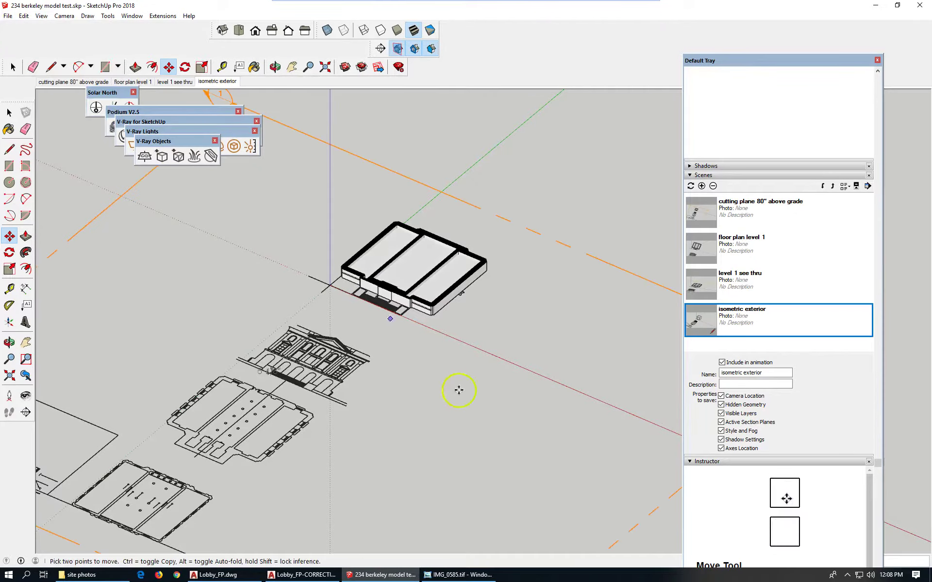
pyautogui.scroll(-3, 393, 281)
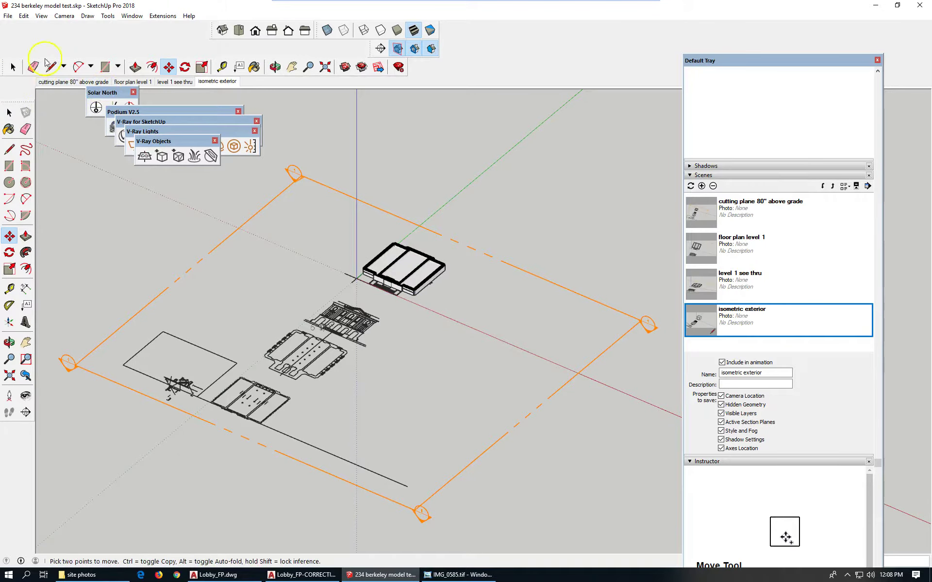
# Place a new vertical section plane on the building's long side wall with the Section Plane tool.
pyautogui.click(108, 17)
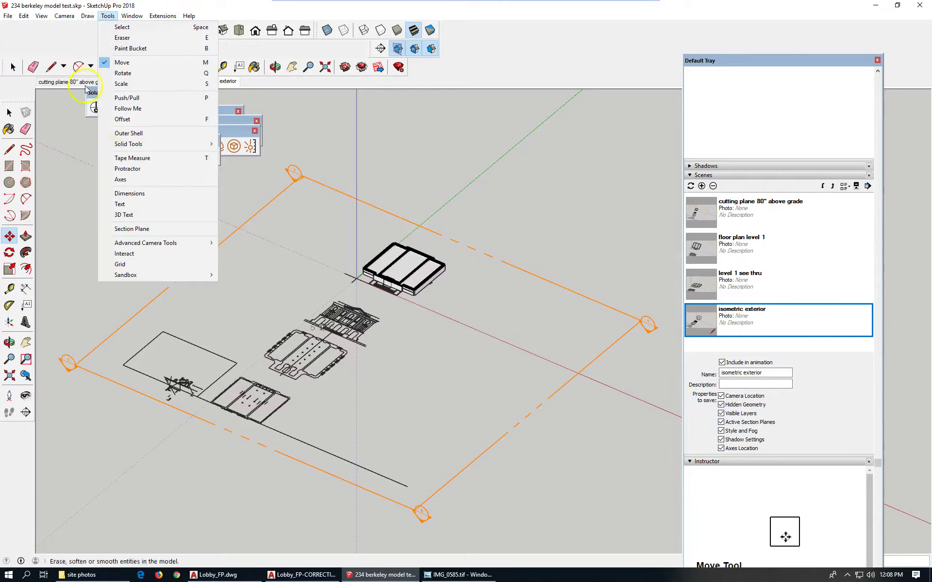
pyautogui.click(132, 229)
pyautogui.scroll(3, 456, 287)
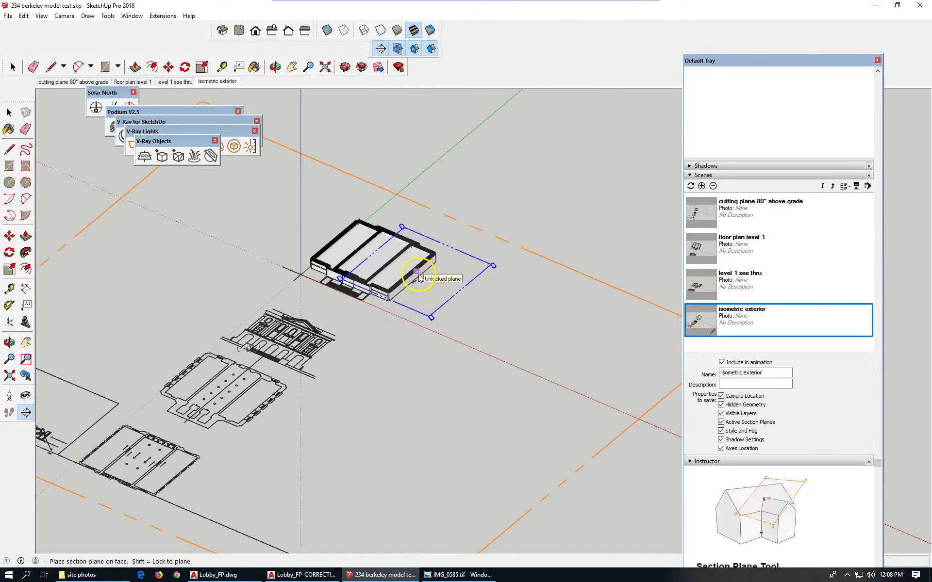
pyautogui.click(418, 278)
pyautogui.scroll(-3, 613, 273)
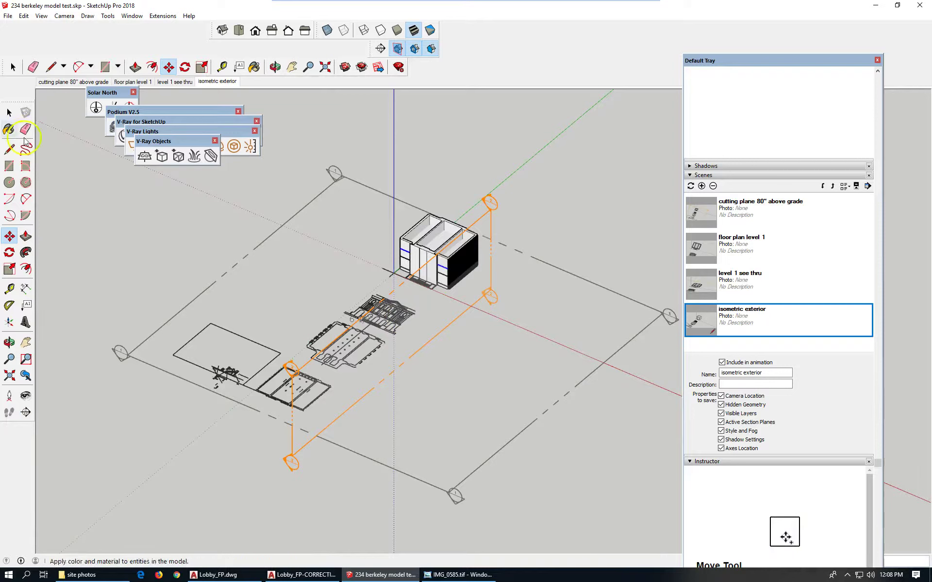
# Move the vertical section plane inward from the side wall so that it cuts lengthwise through the building's interior and floor slabs.
pyautogui.click(9, 113)
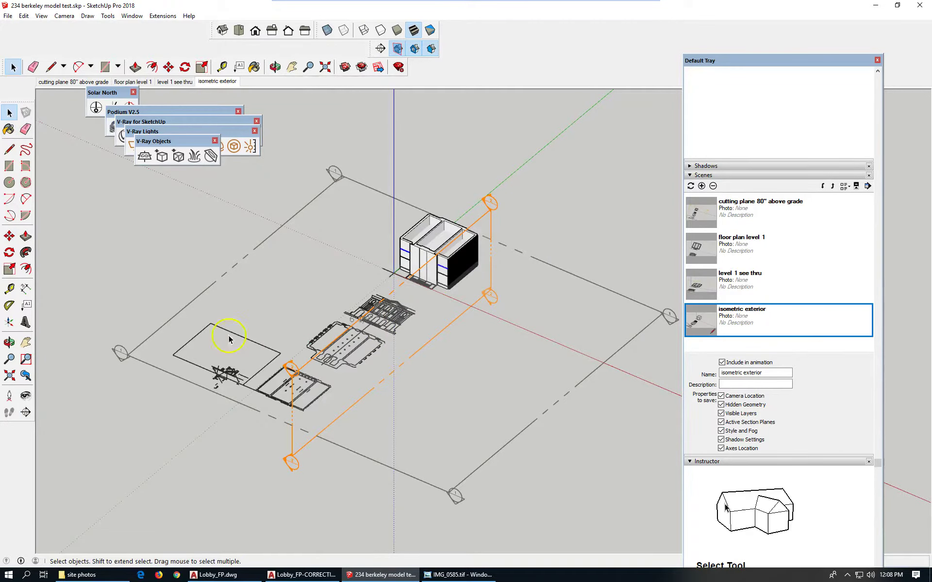
pyautogui.click(387, 301)
pyautogui.scroll(-2, 500, 268)
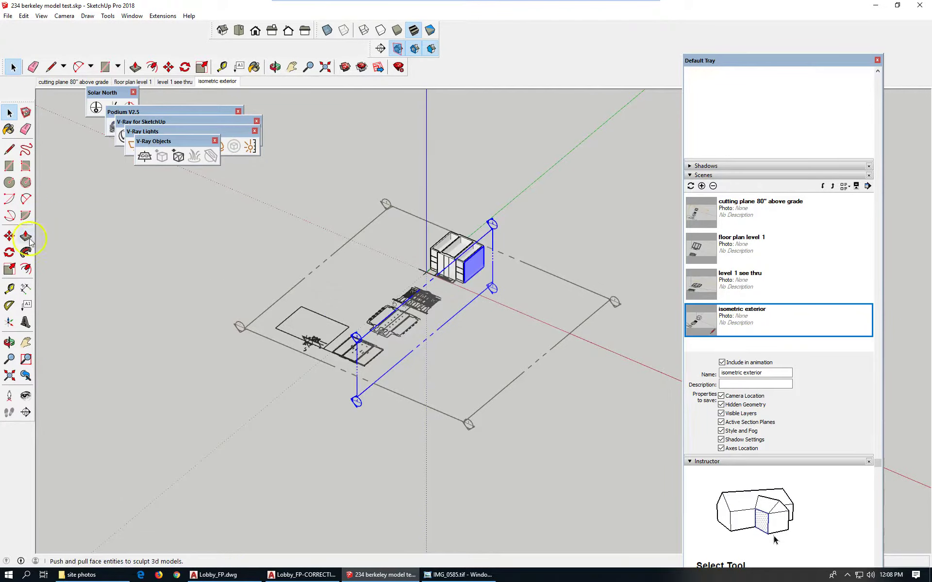
pyautogui.click(9, 236)
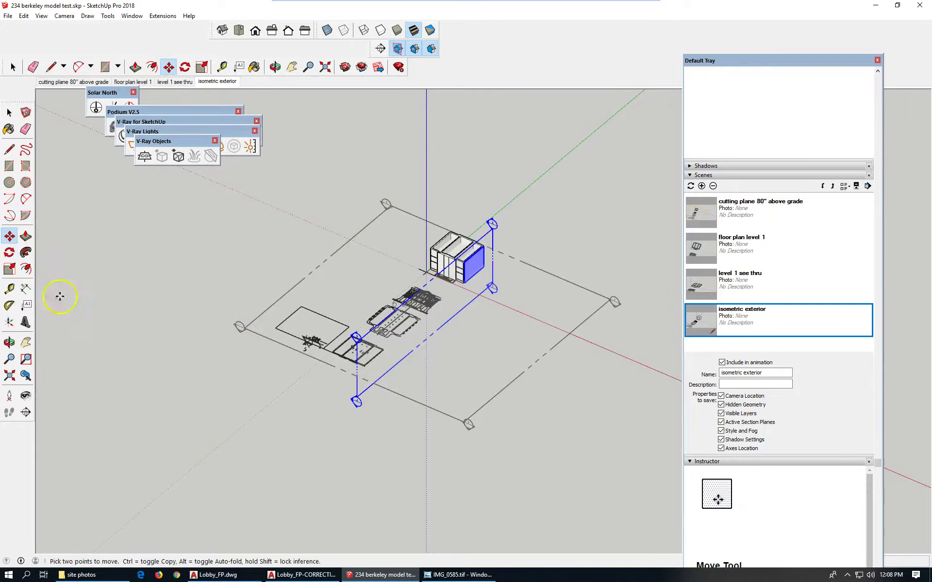
pyautogui.scroll(3, 279, 421)
pyautogui.click(278, 418)
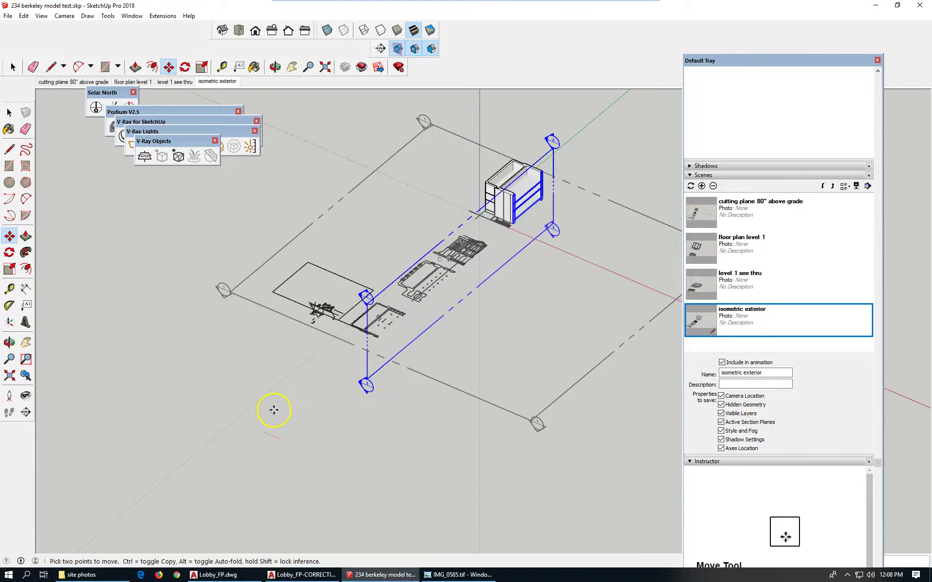
pyautogui.scroll(2, 271, 402)
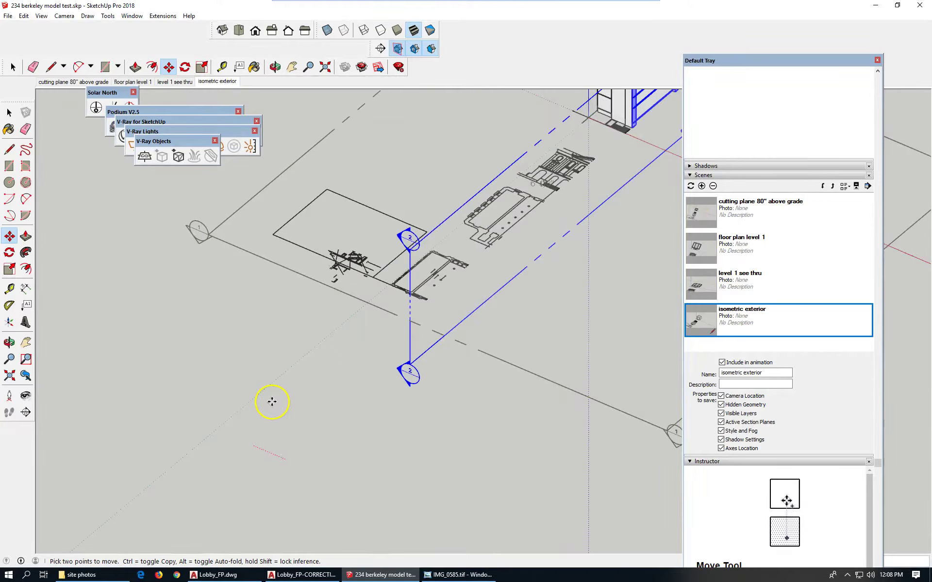
pyautogui.scroll(-3, 270, 400)
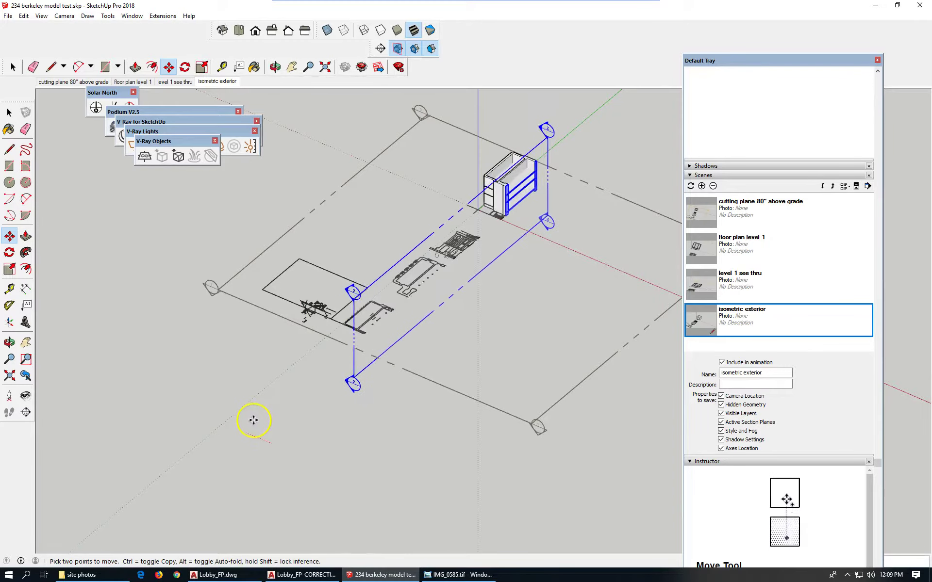
pyautogui.click(254, 421)
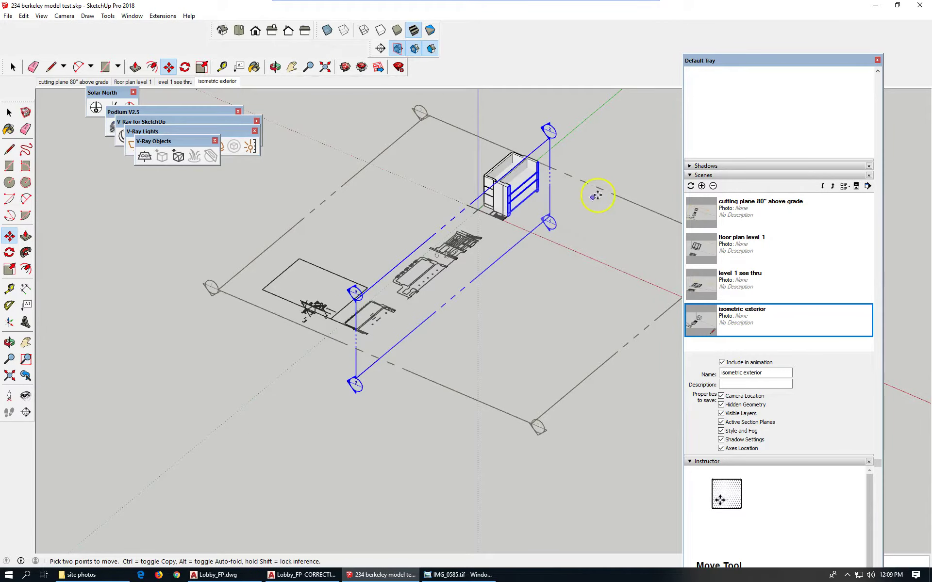
pyautogui.scroll(5, 597, 193)
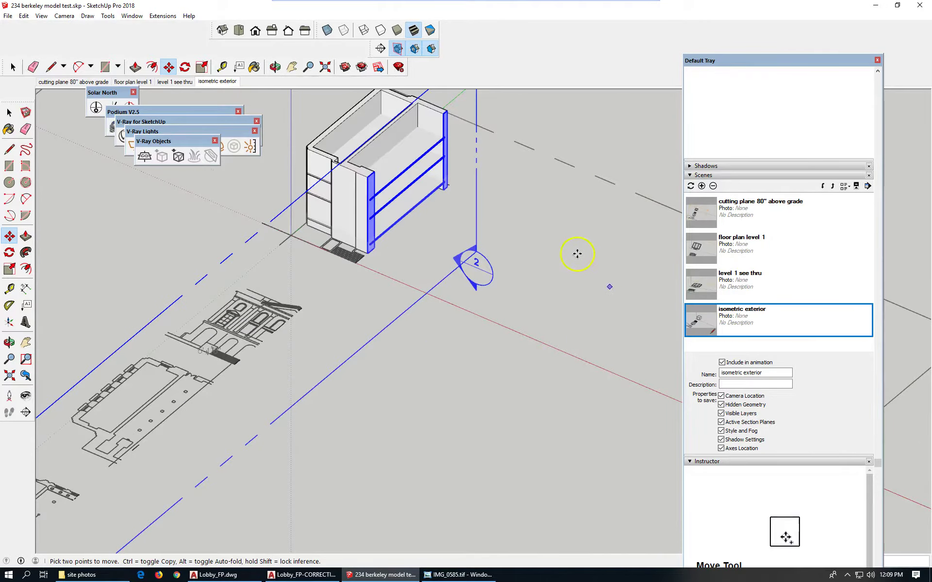
pyautogui.scroll(-3, 577, 254)
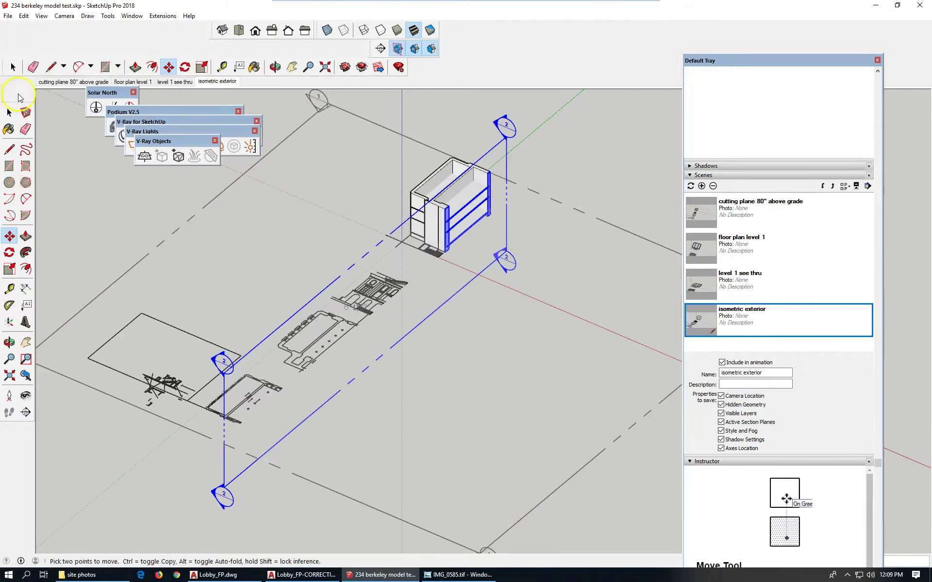
pyautogui.click(14, 67)
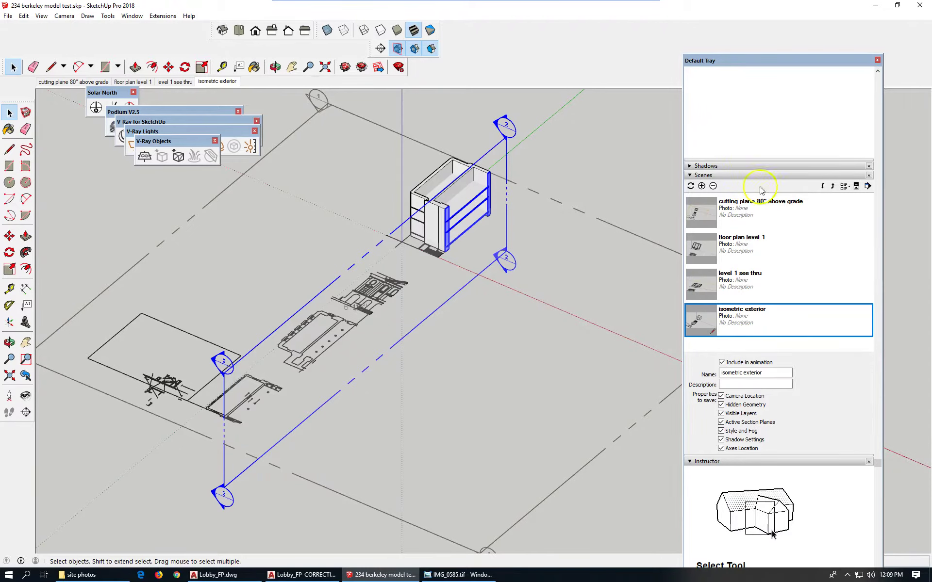
# Add a scene of the cut model named "section through building 1", saving the style changes as a new style.
pyautogui.click(701, 186)
pyautogui.click(800, 381)
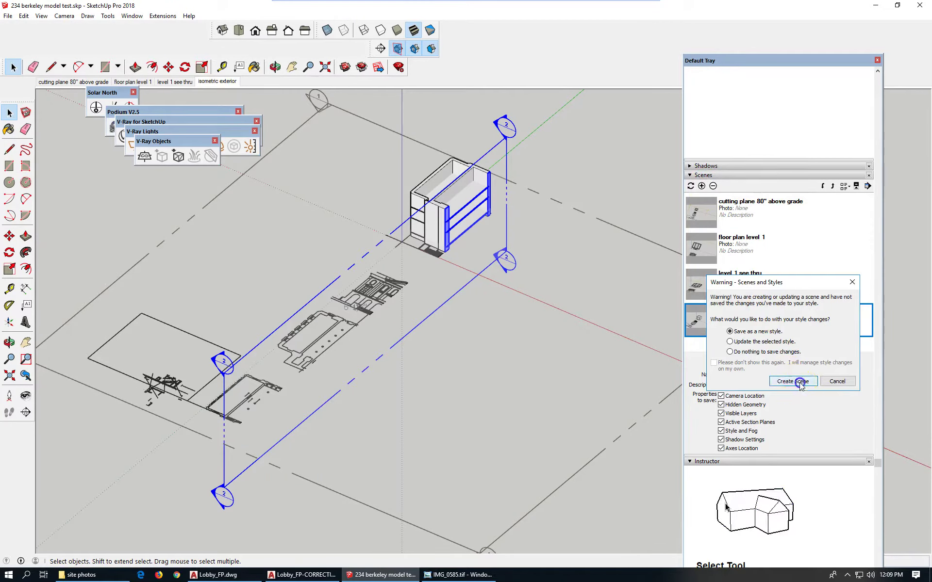
pyautogui.click(786, 373)
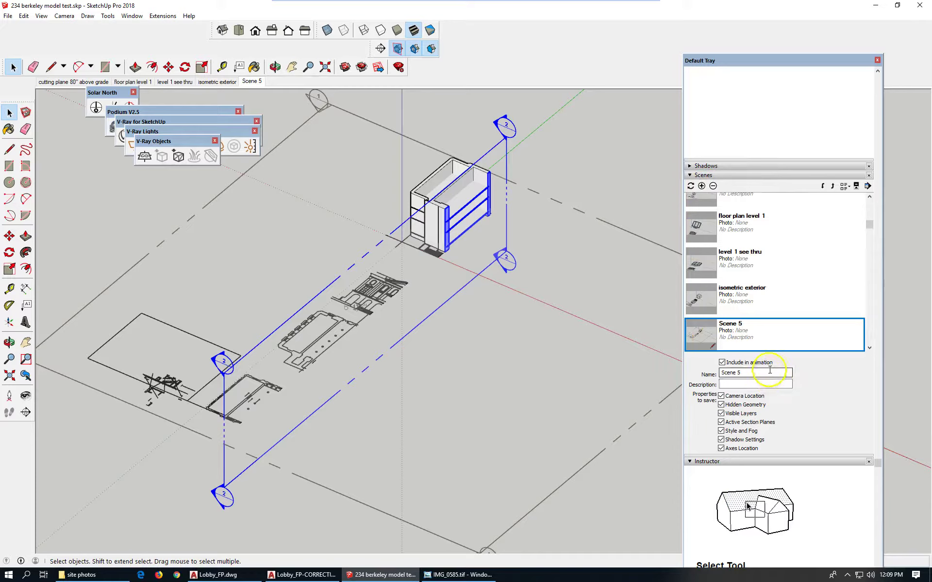
pyautogui.write('sect')
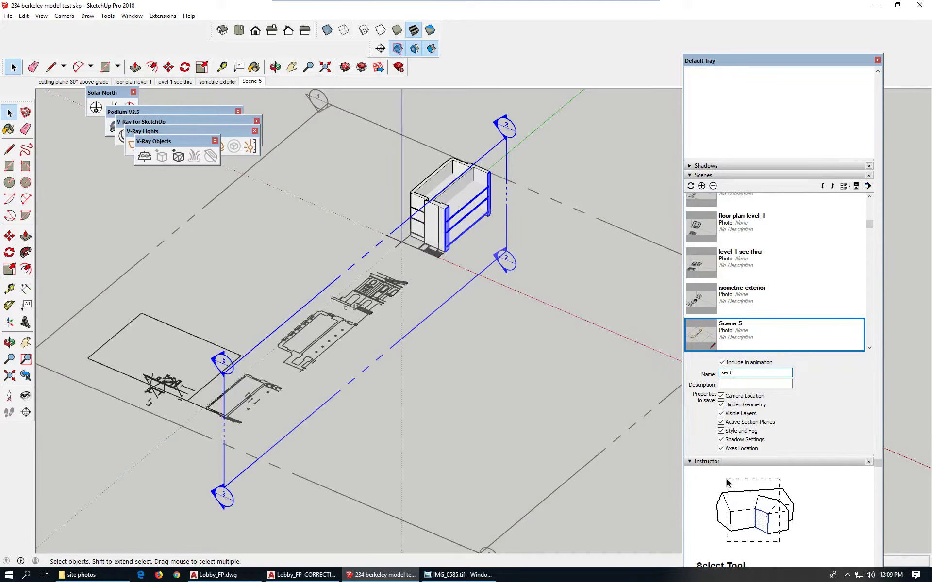
pyautogui.write('ion through building 1')
pyautogui.press('Return')
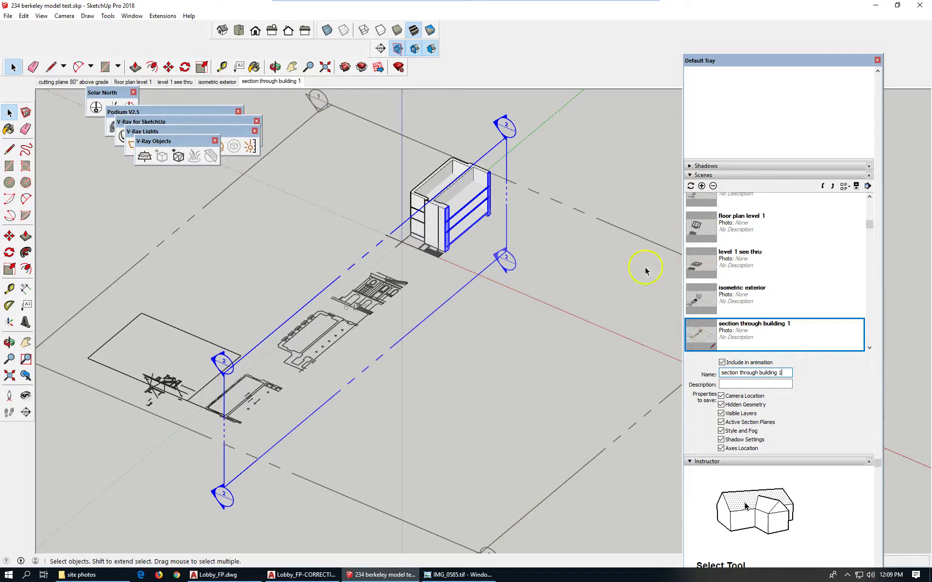
# Turn on the X-ray face style and examine the floor slabs and walls along the section cut up close.
pyautogui.scroll(-2, 353, 321)
pyautogui.scroll(4, 441, 247)
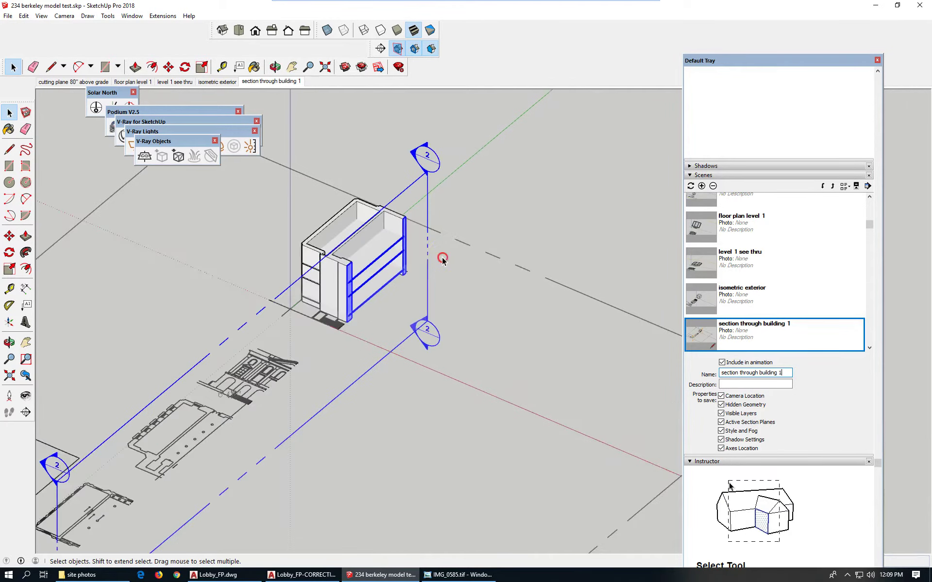
pyautogui.scroll(3, 343, 267)
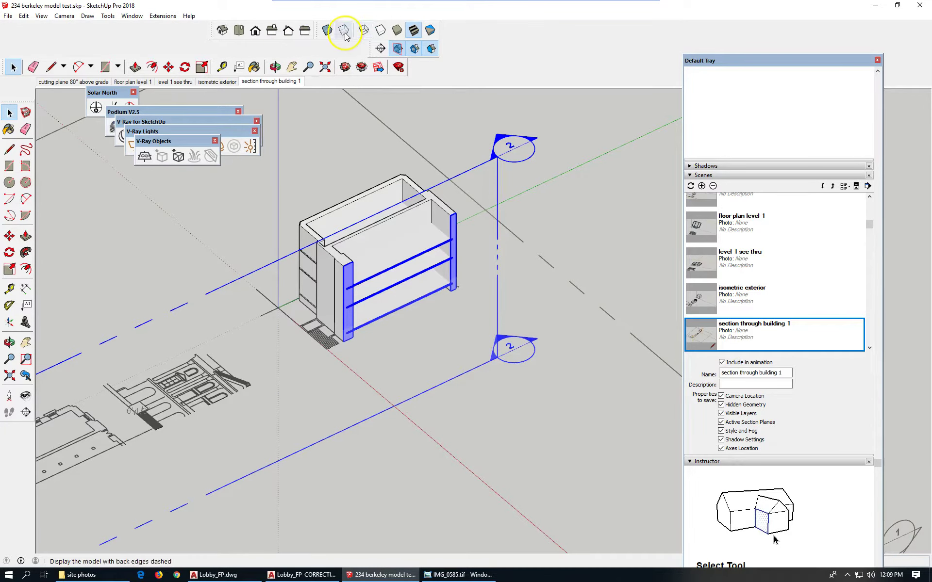
pyautogui.click(328, 31)
pyautogui.scroll(3, 421, 316)
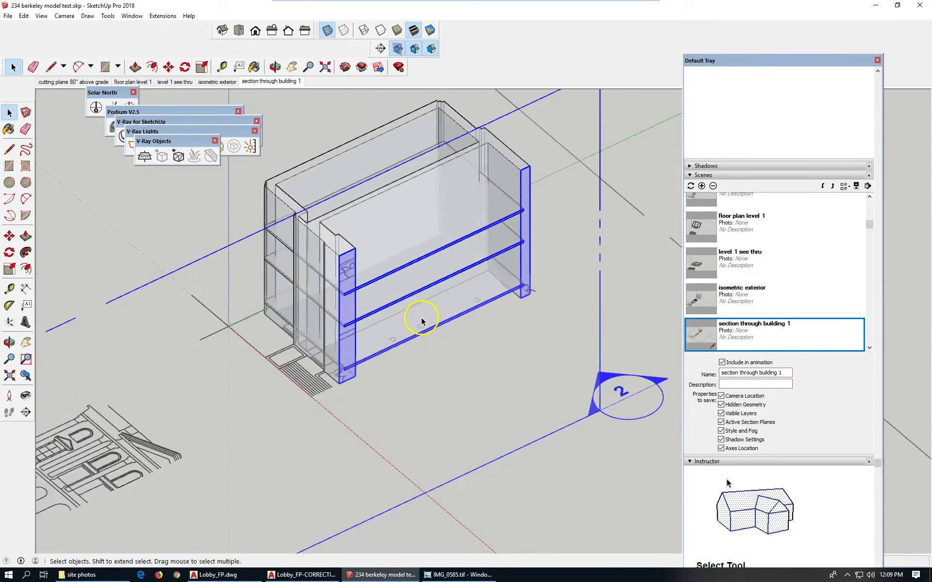
pyautogui.scroll(2, 420, 320)
pyautogui.scroll(-2, 466, 410)
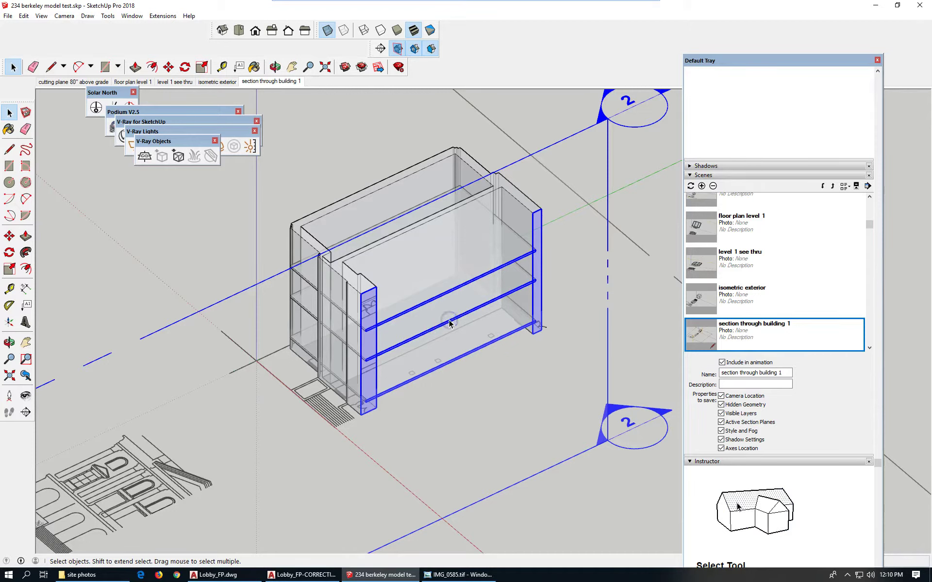
pyautogui.click(448, 295)
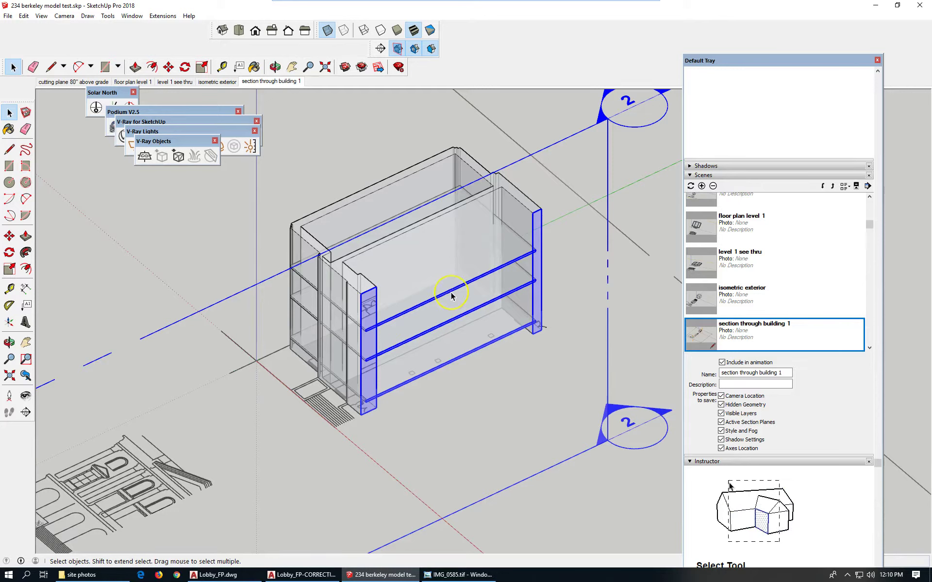